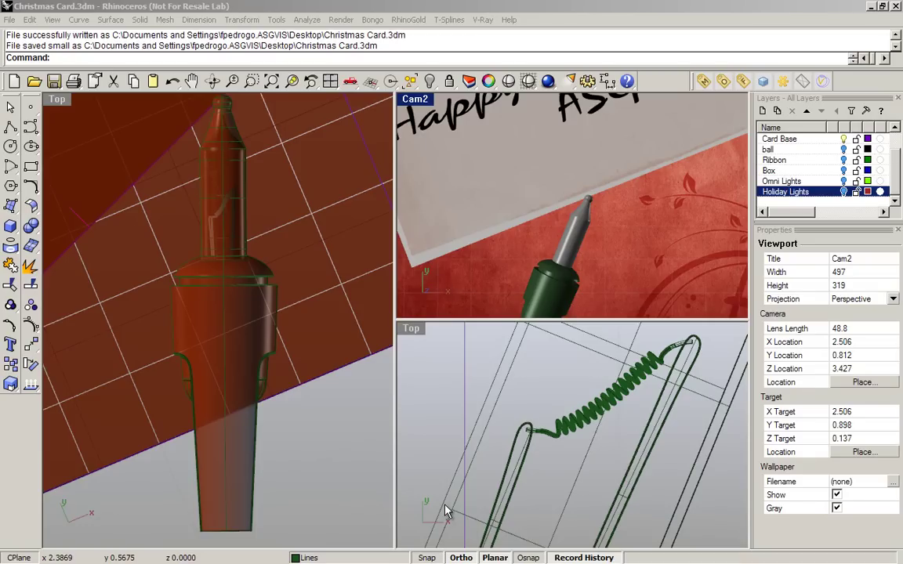
Switch to Happy Holiday.png in the picture viewer to show the reference render.
key(alt+Tab)
key(Tab)
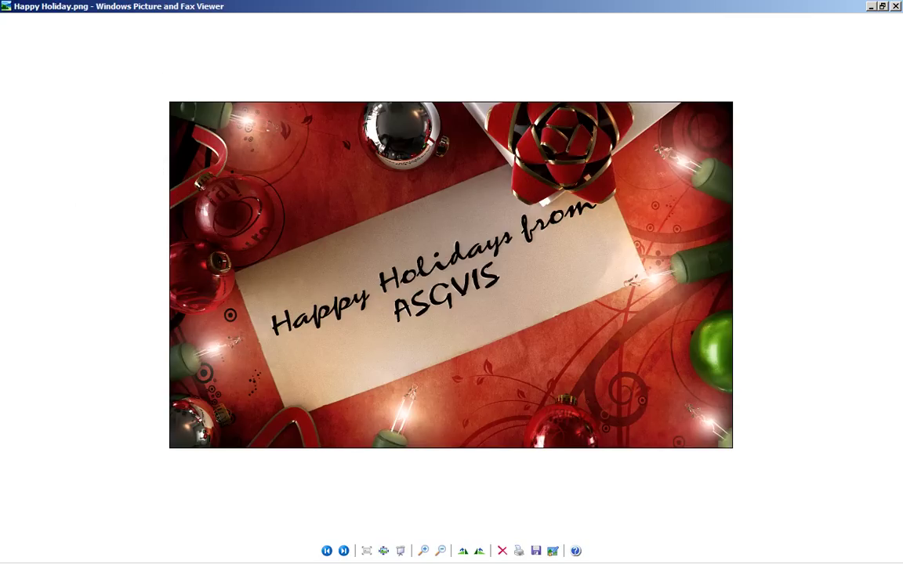
Bring the Christmas Card model back and frame the bulb in the Top viewport.
mouse_move(400, 562)
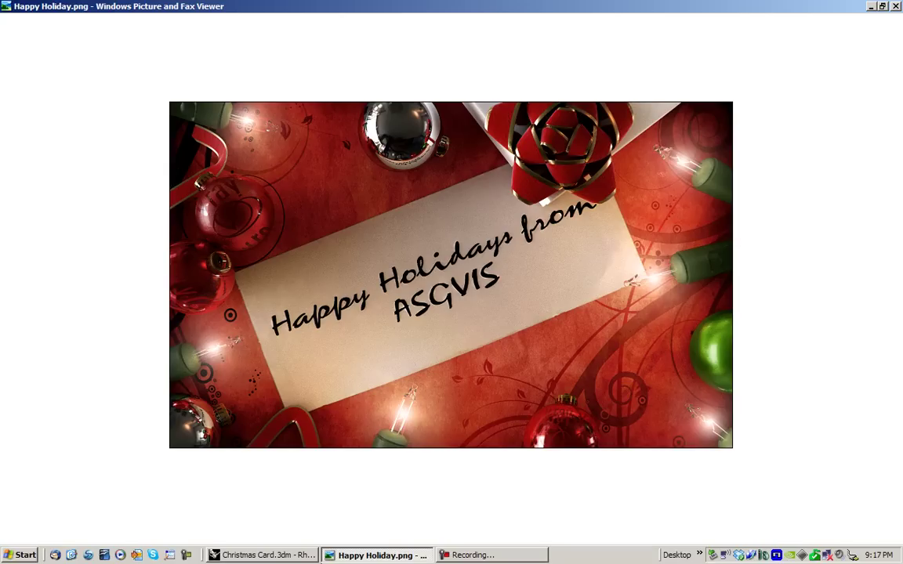
click(304, 560)
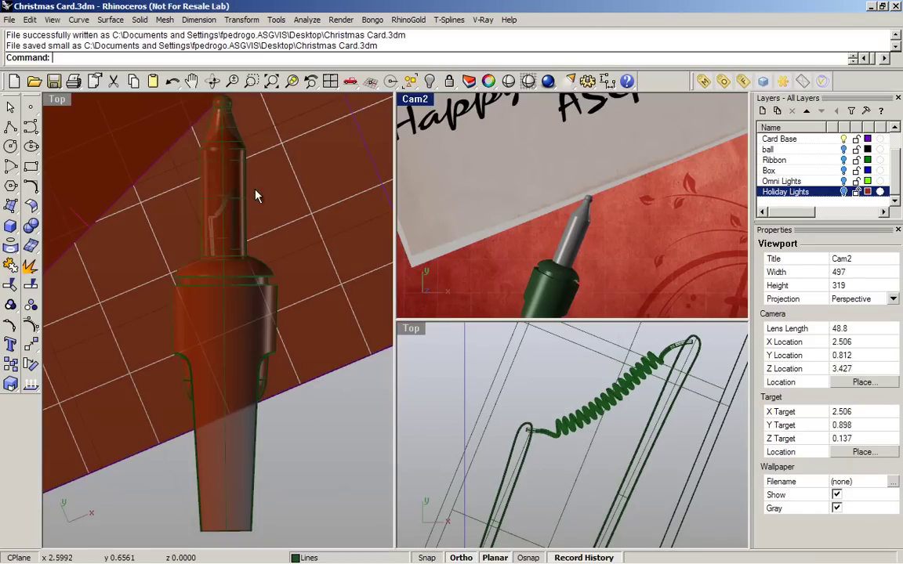
right_drag(584, 369, 584, 427)
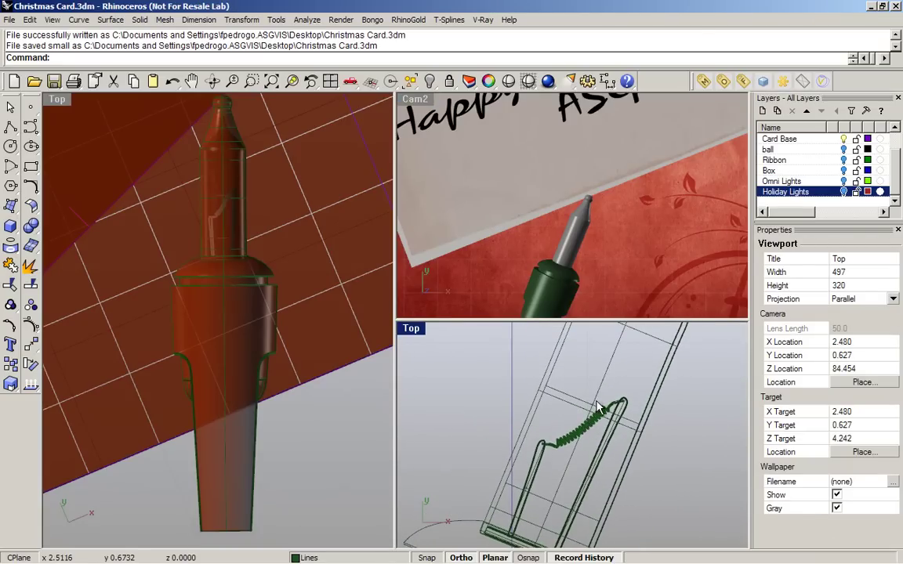
scroll(540, 407, down, 3)
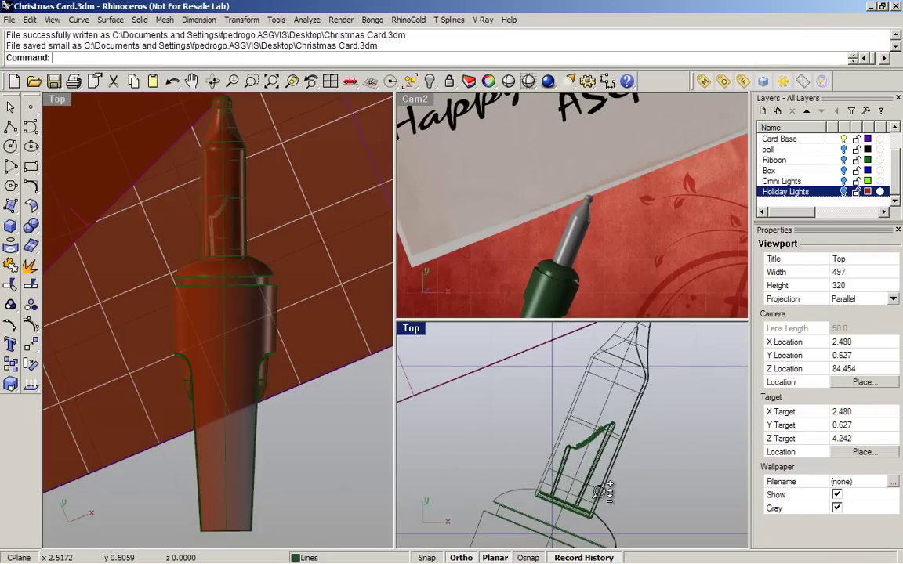
scroll(593, 423, down, 3)
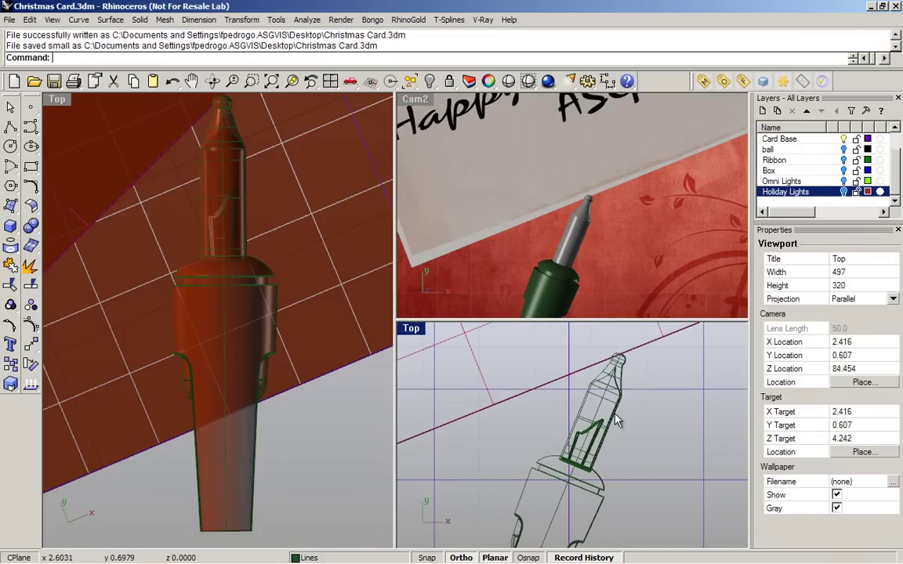
scroll(596, 384, up, 3)
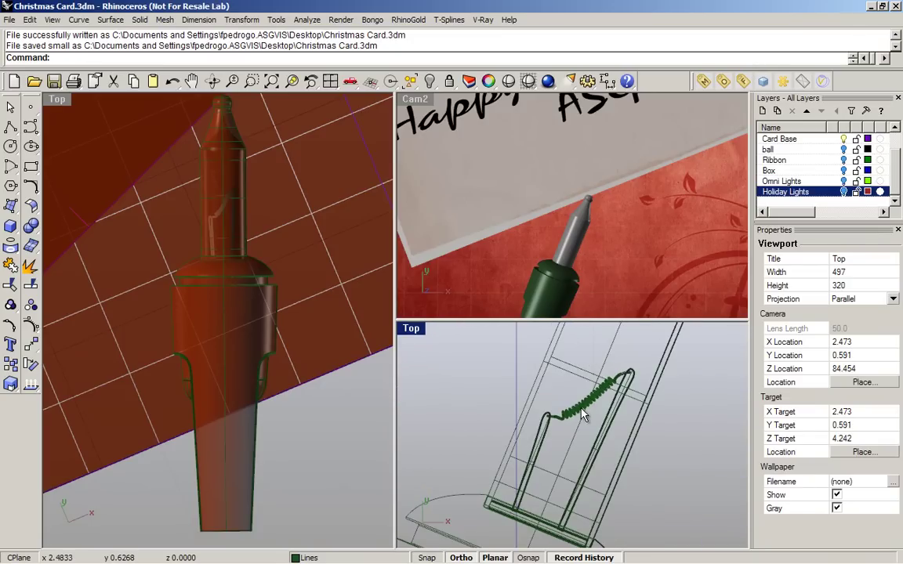
scroll(572, 373, up, 2)
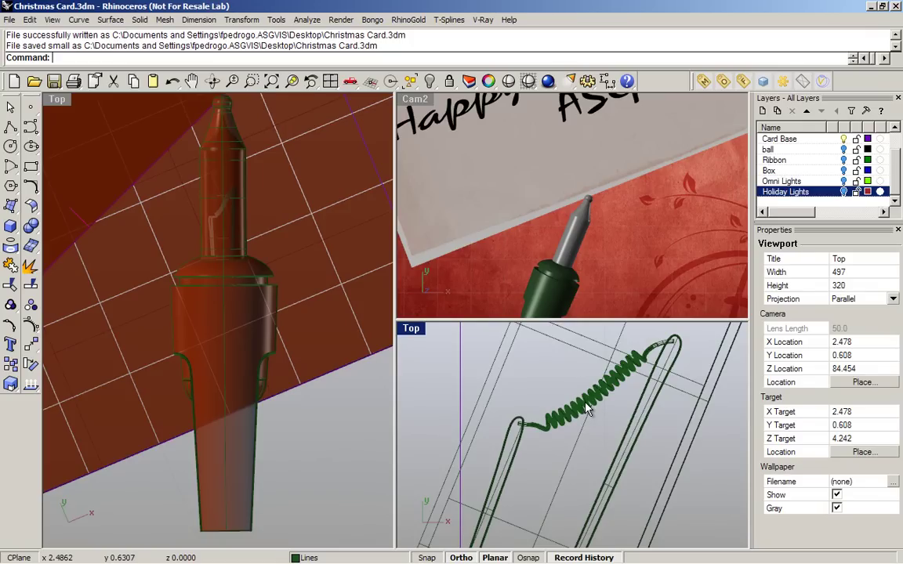
scroll(586, 407, up, 5)
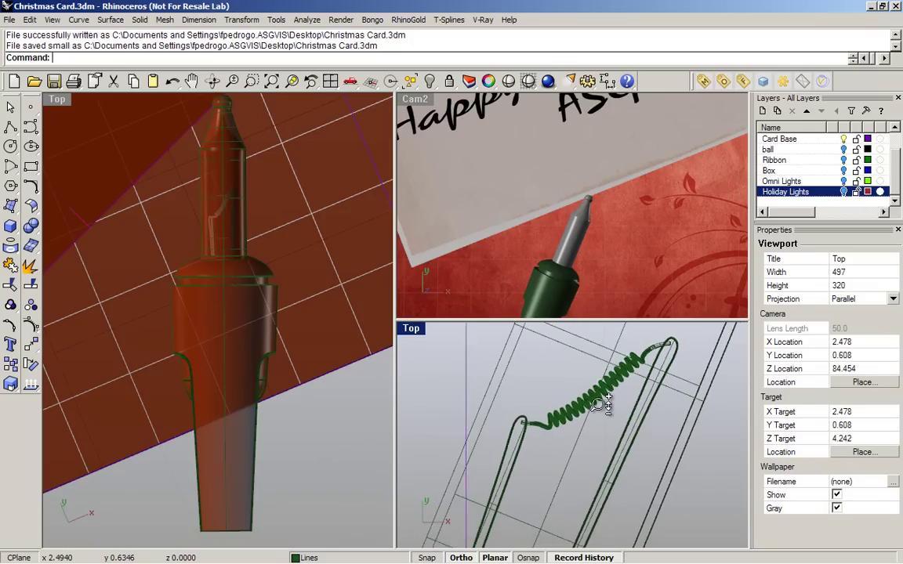
scroll(587, 408, down, 4)
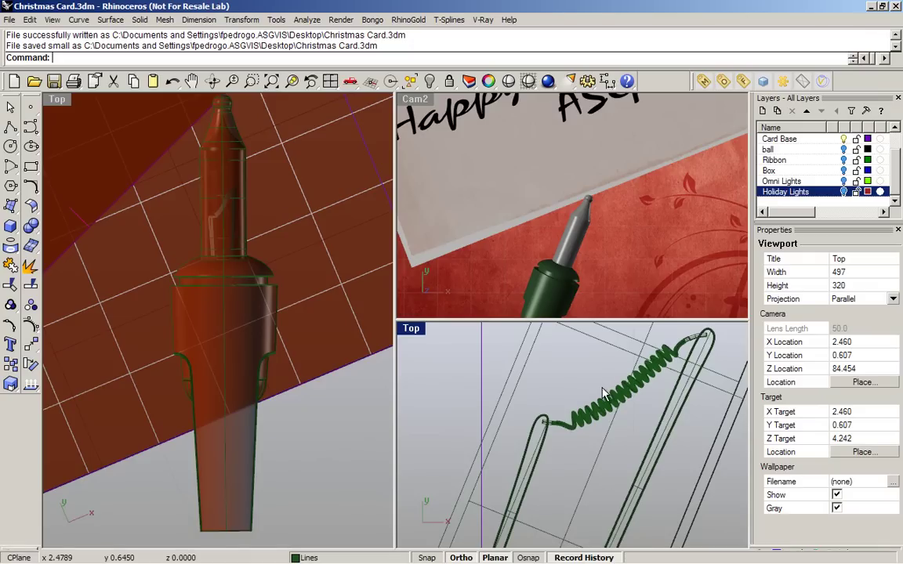
scroll(621, 403, down, 3)
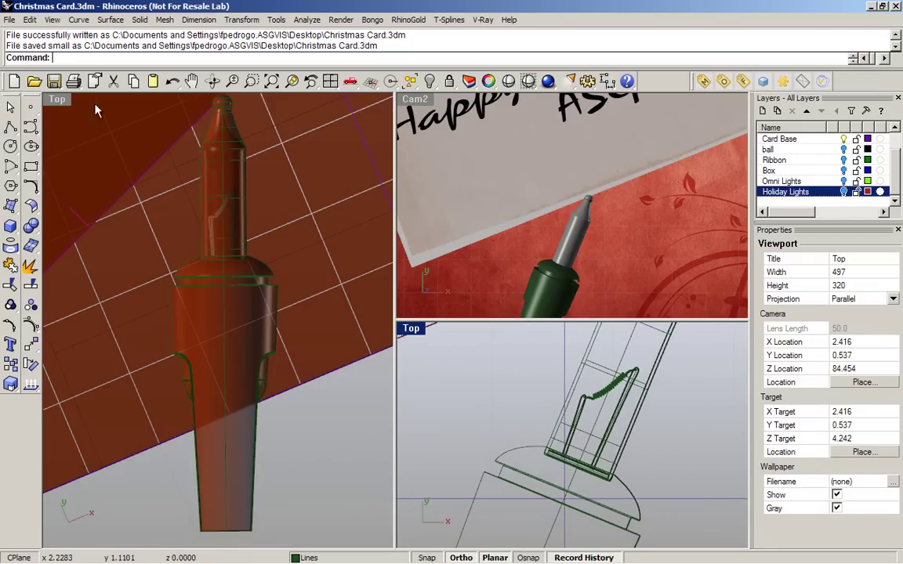
Make Cam2 the active viewport and start a V-Ray render of it.
click(407, 98)
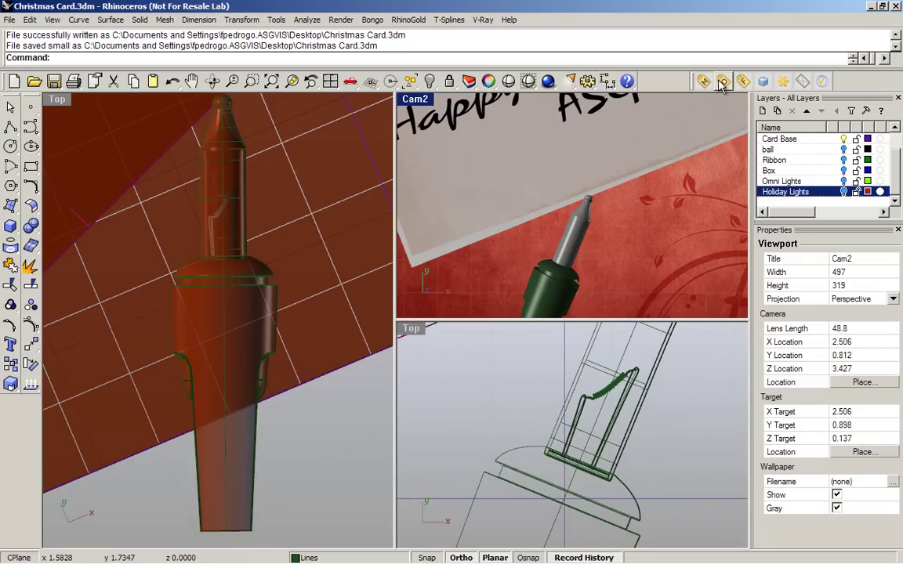
click(763, 83)
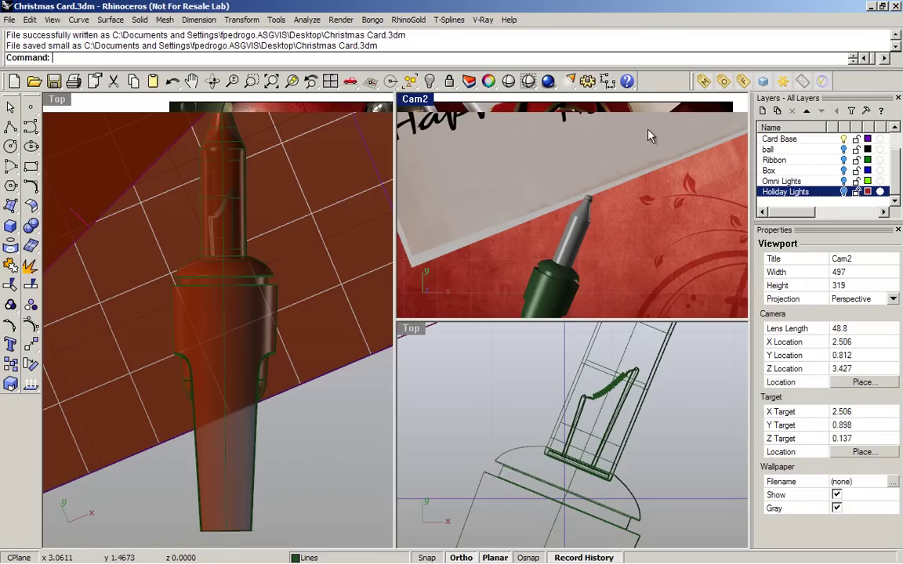
click(764, 82)
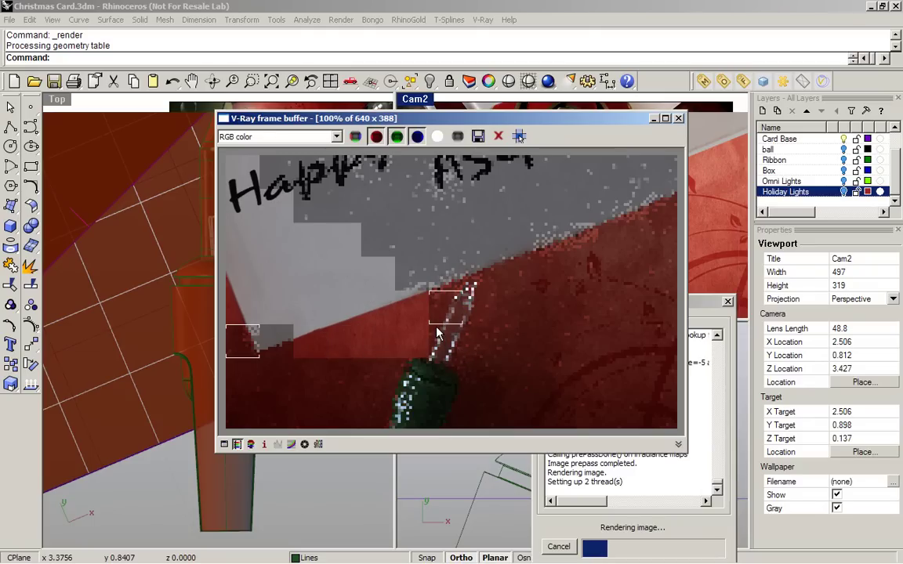
Open the V-Ray Material Editor, reposition it, and add a new default scene material.
click(703, 82)
drag(598, 36, 256, 43)
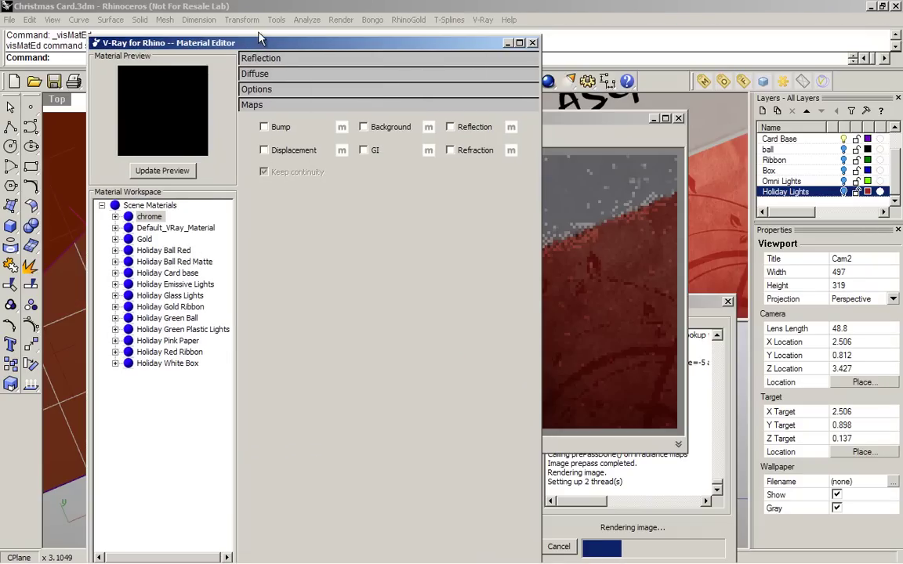
drag(264, 43, 264, 151)
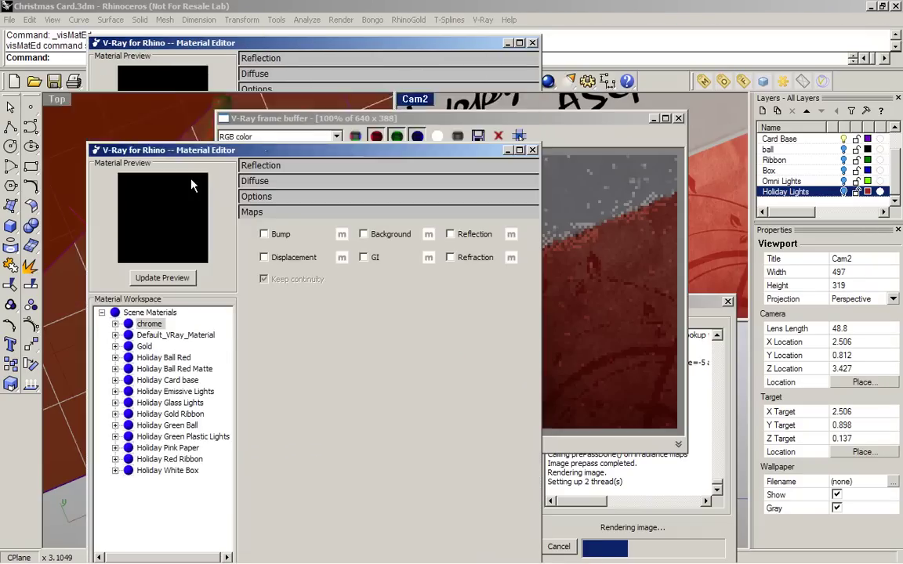
right_click(138, 313)
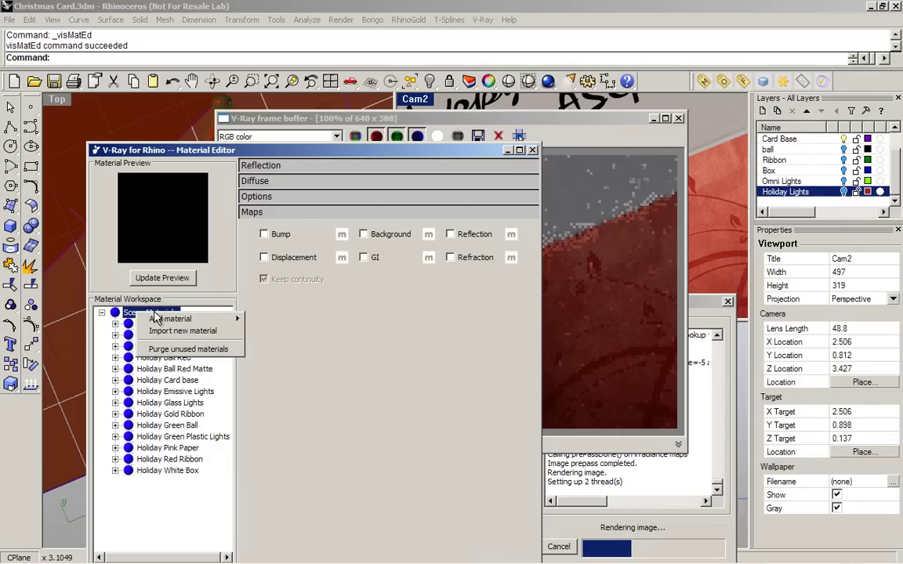
mouse_move(171, 322)
click(267, 319)
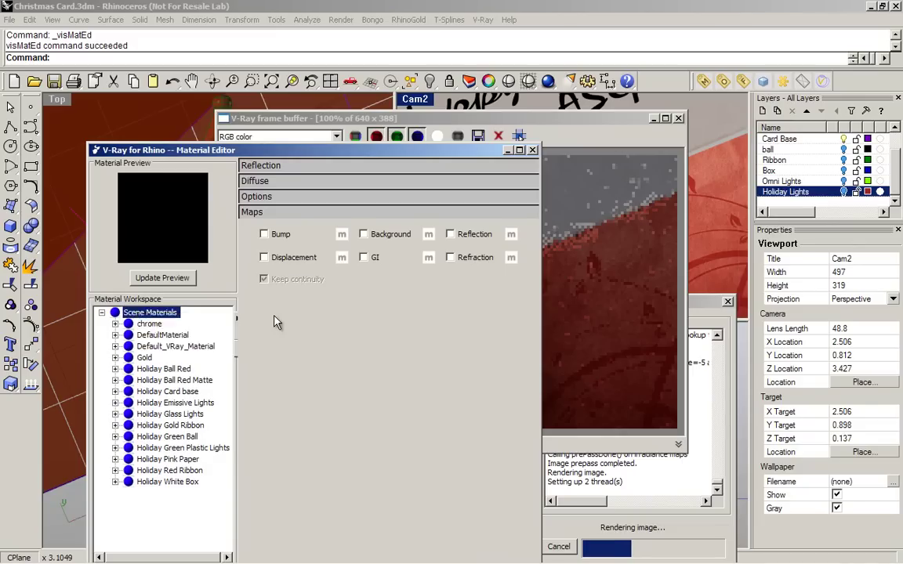
Rename the new material to 'Emissive' and add an emissive layer to it.
click(171, 337)
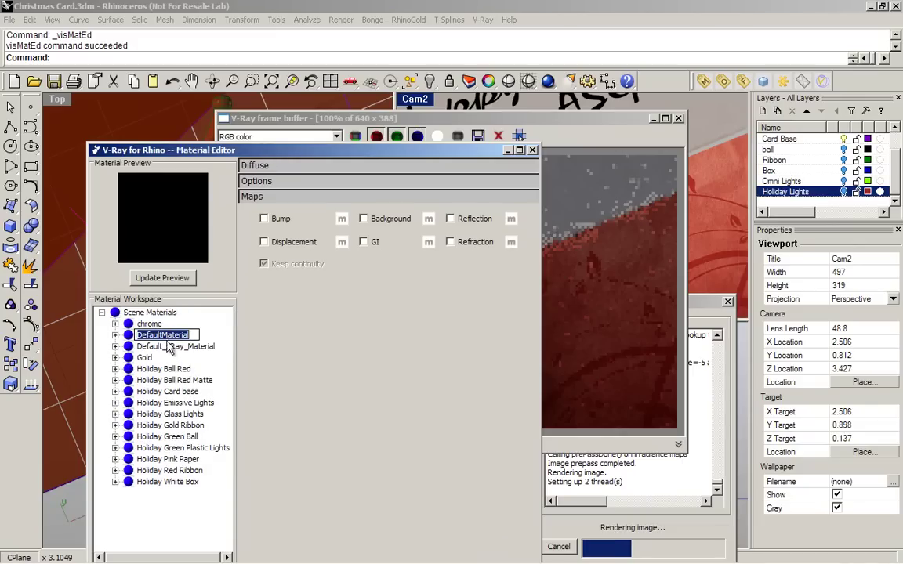
text(Emissive)
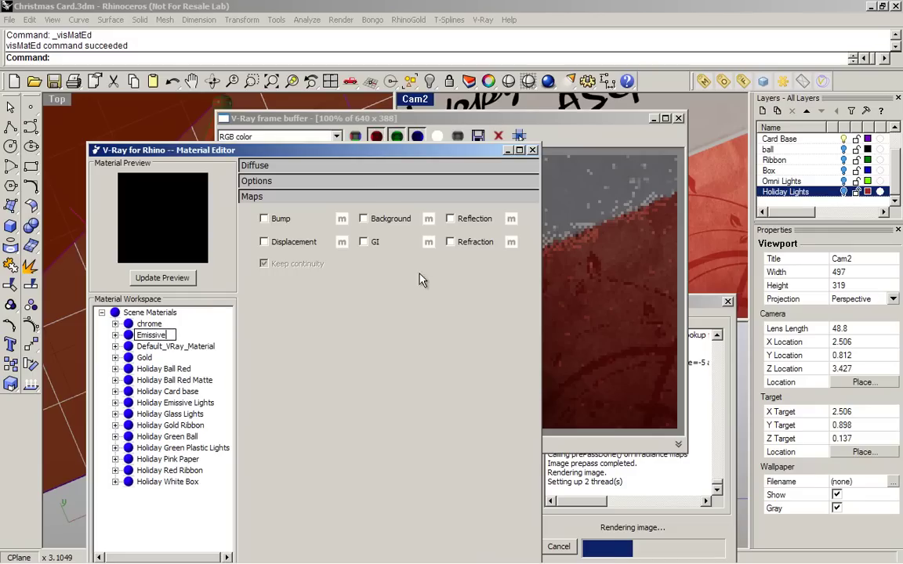
click(393, 312)
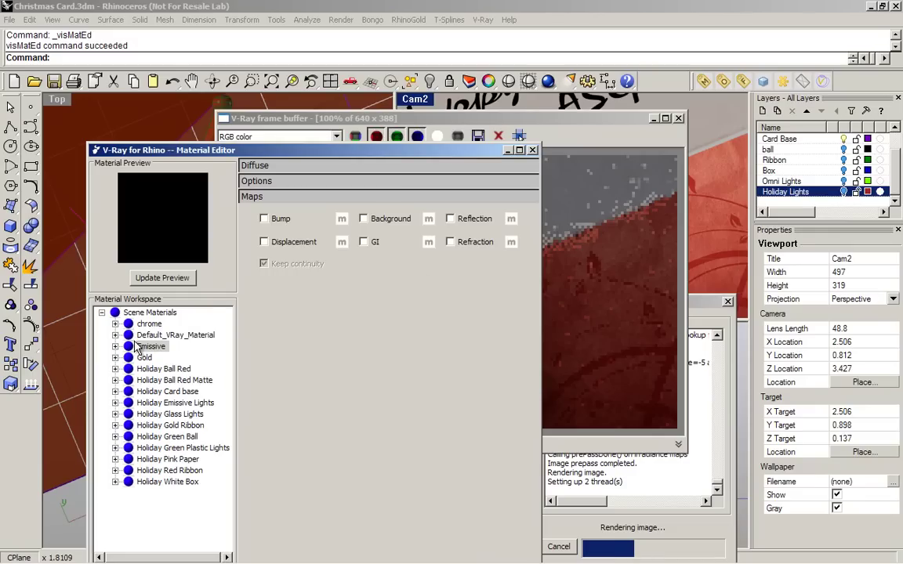
click(115, 347)
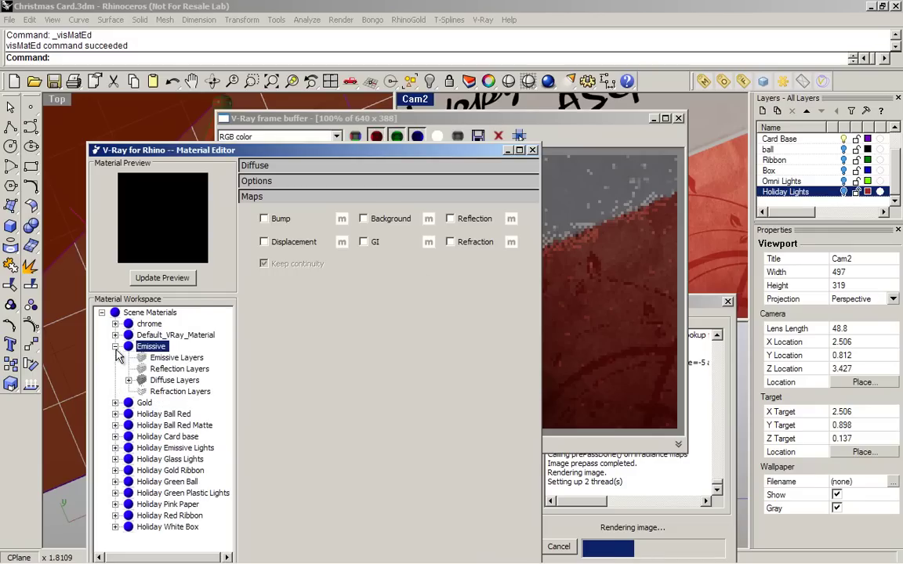
click(176, 357)
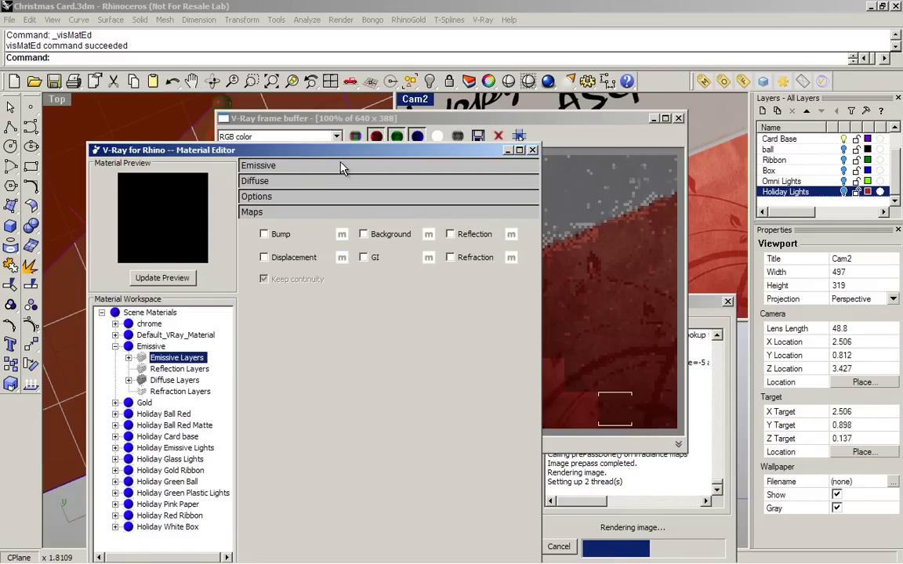
click(343, 167)
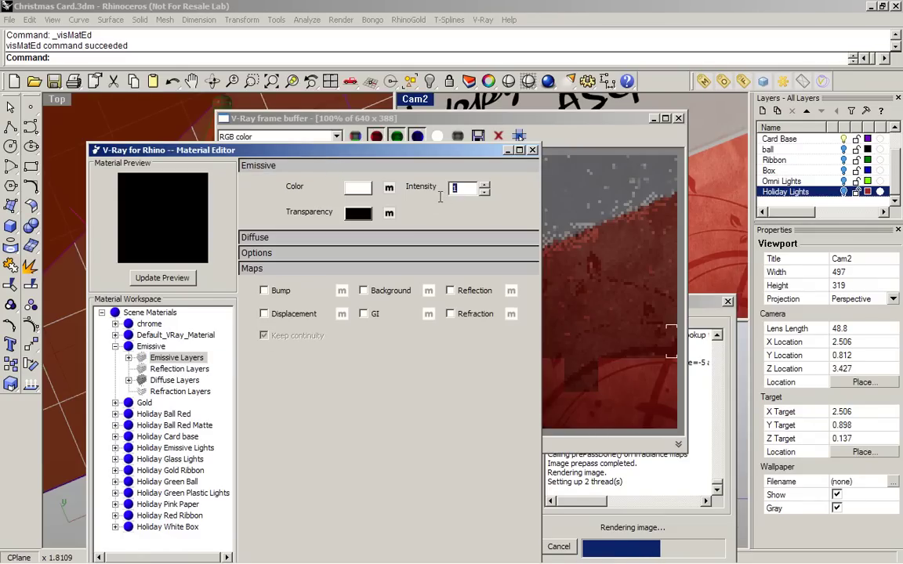
Give the emissive layer a pale warm yellow colour (243, 220, 170) and intensity 50.
click(356, 188)
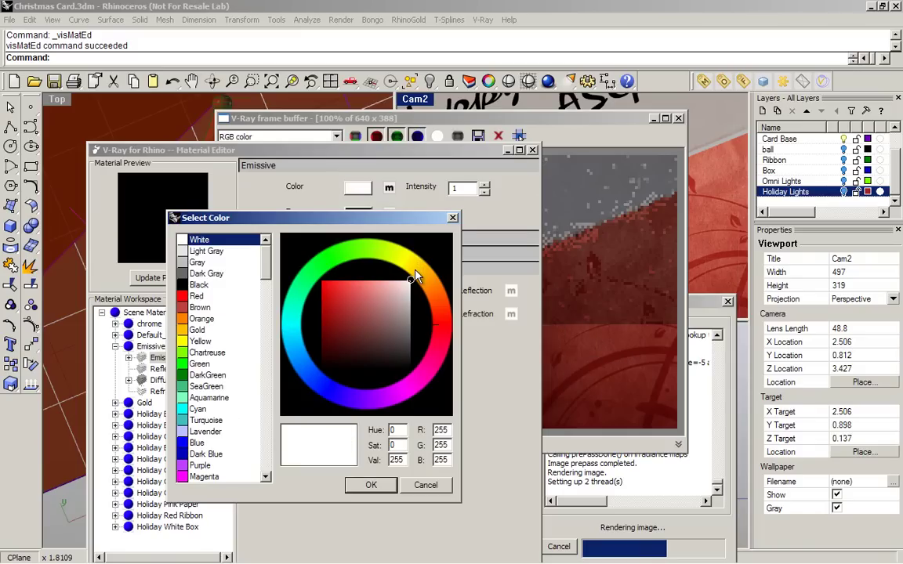
mouse_move(413, 268)
mouse_down()
mouse_move(399, 262)
mouse_move(423, 281)
mouse_up()
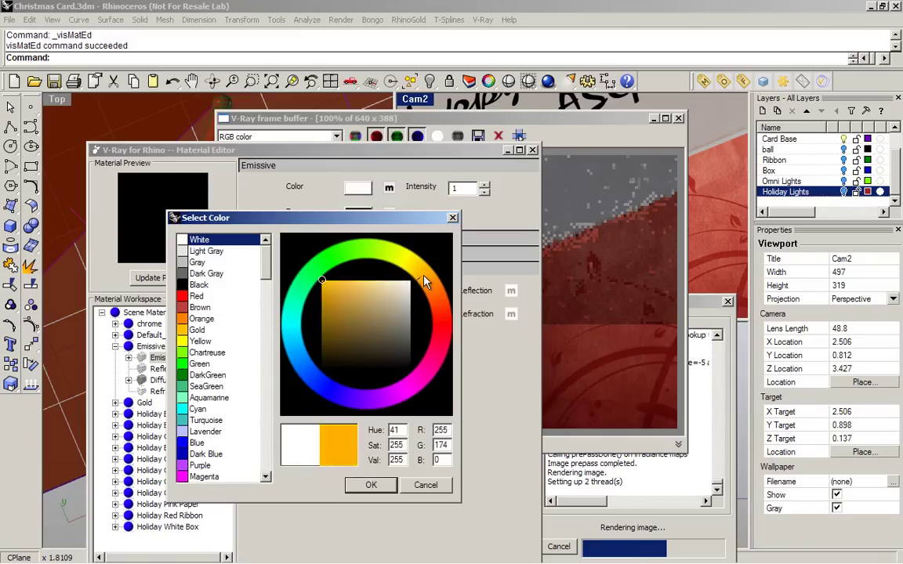
mouse_move(324, 289)
mouse_down()
mouse_move(375, 293)
mouse_move(383, 284)
mouse_up()
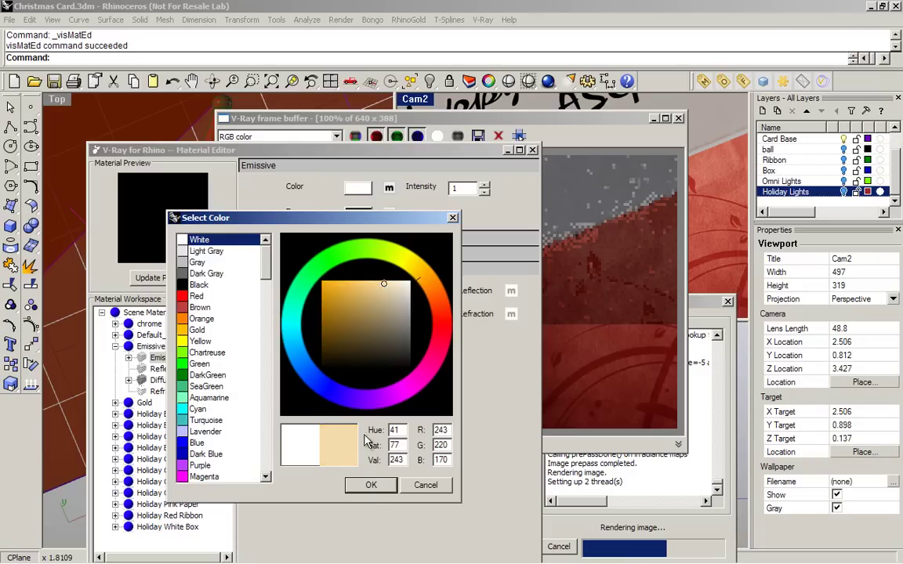
click(371, 485)
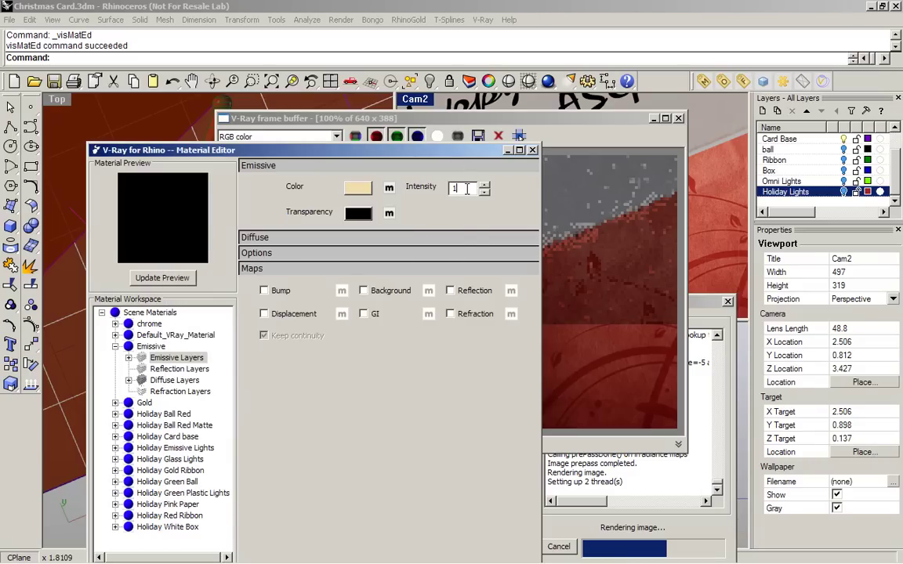
double_click(463, 188)
text(5)
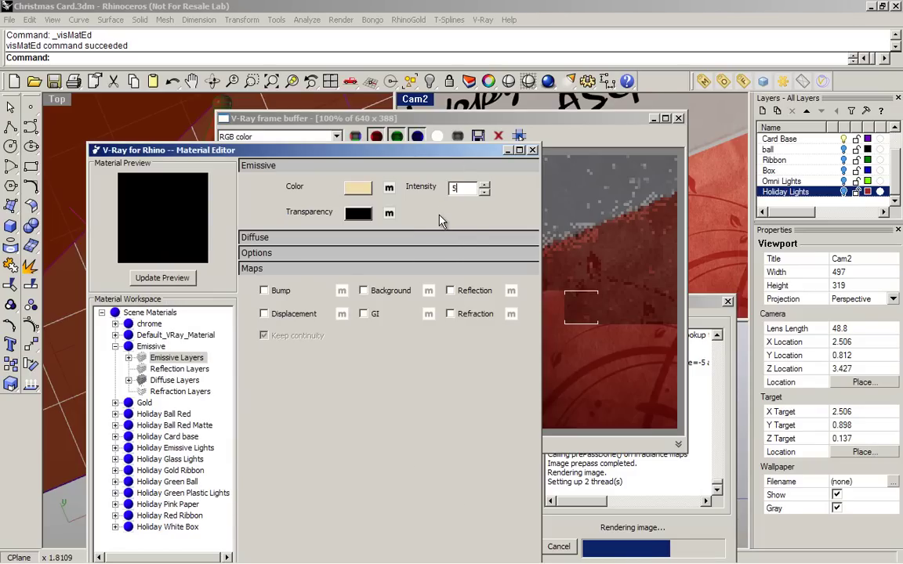
text(0)
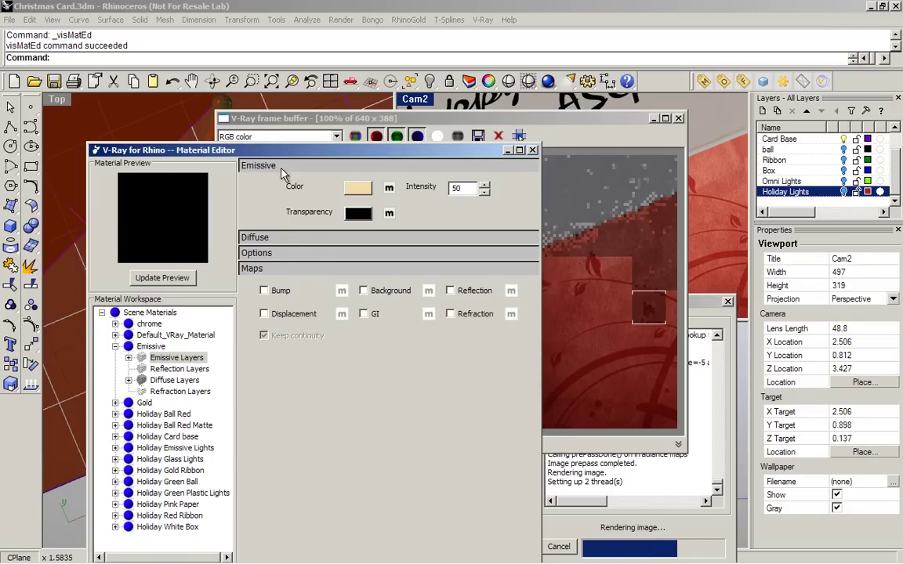
Rearrange the material editor, render image and progress report windows around the screen.
drag(497, 151, 665, 170)
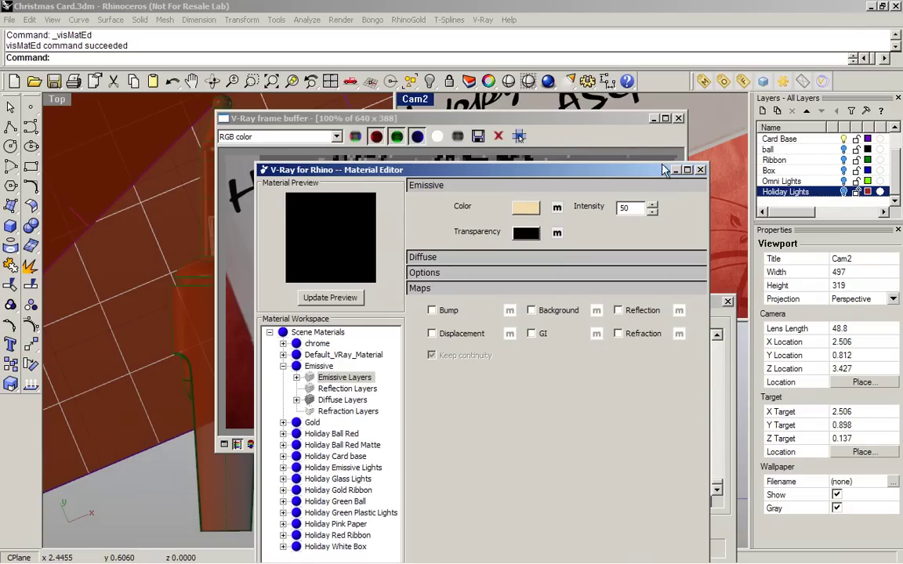
click(439, 185)
drag(436, 170, 289, 173)
drag(486, 119, 241, 118)
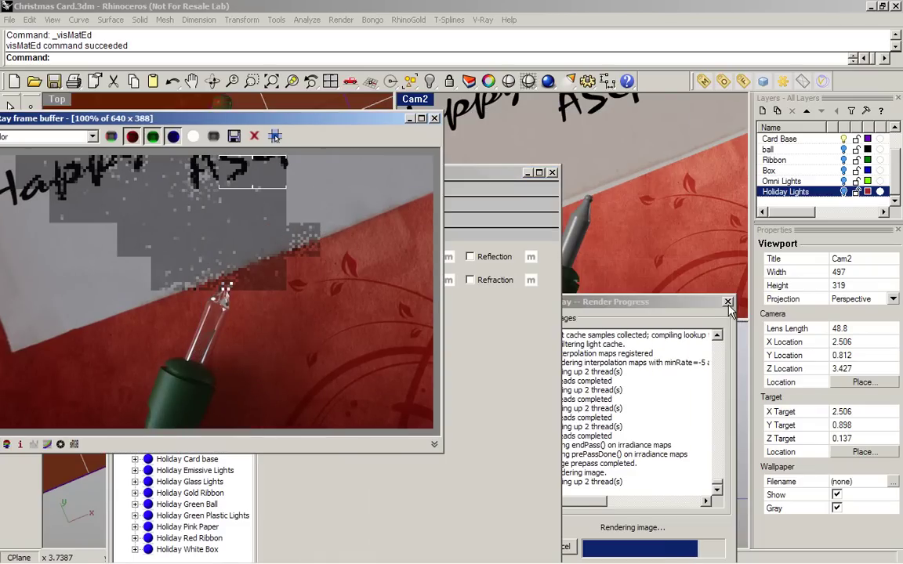
drag(715, 304, 713, 117)
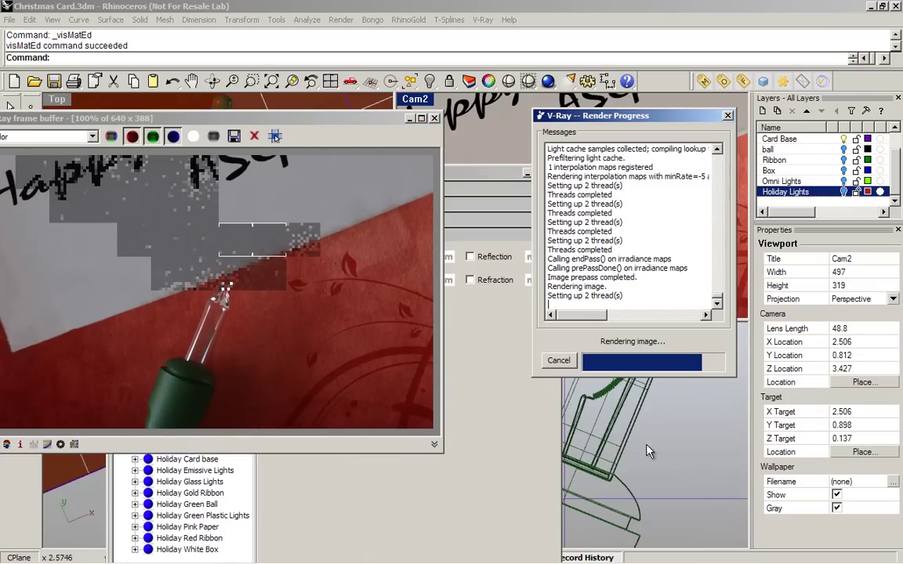
Select the light tubes, select objects by the Emissive material, and minimize the editor.
click(625, 400)
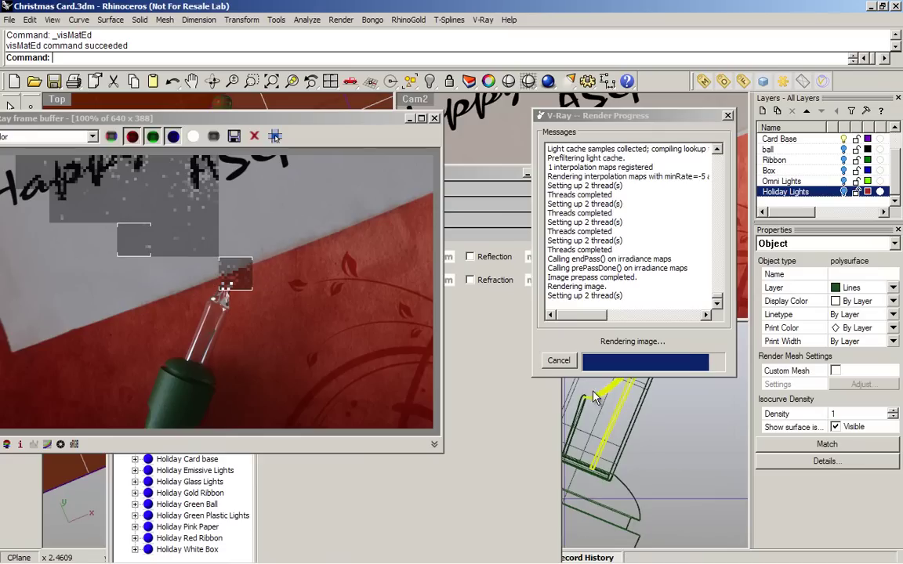
shift+click(584, 420)
shift+click(576, 443)
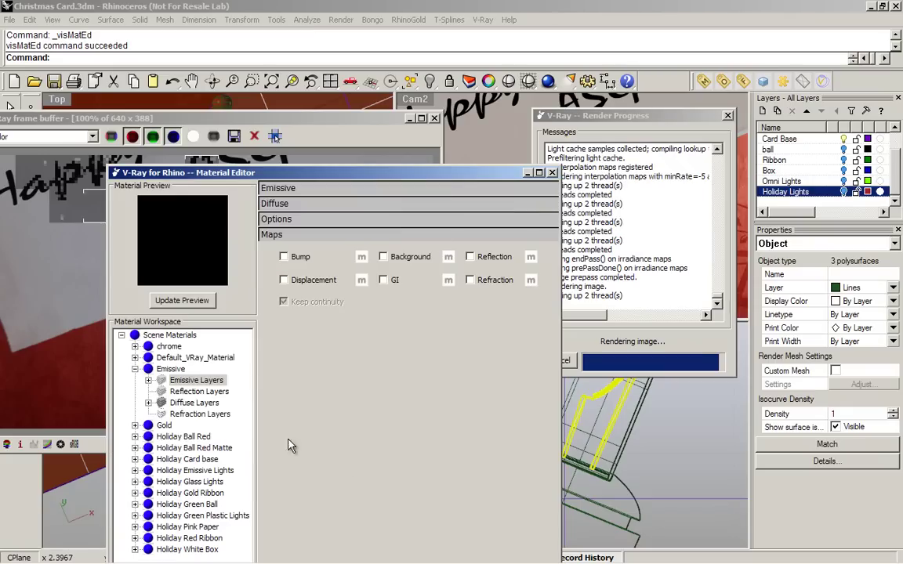
right_click(179, 372)
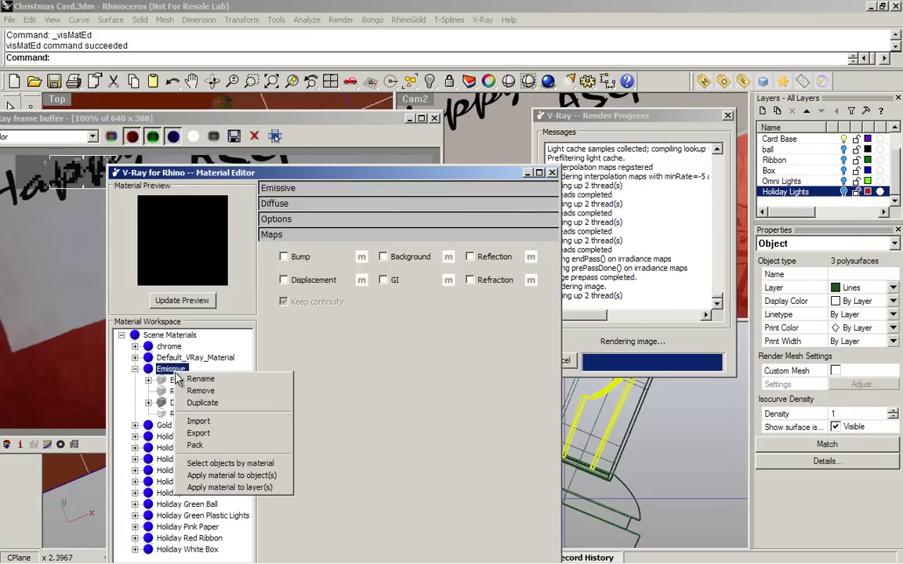
click(224, 468)
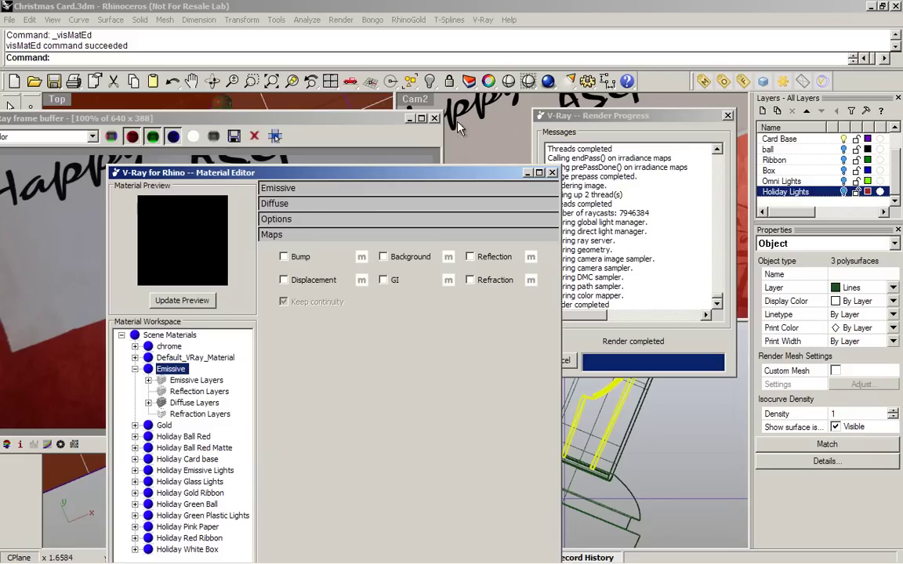
click(528, 173)
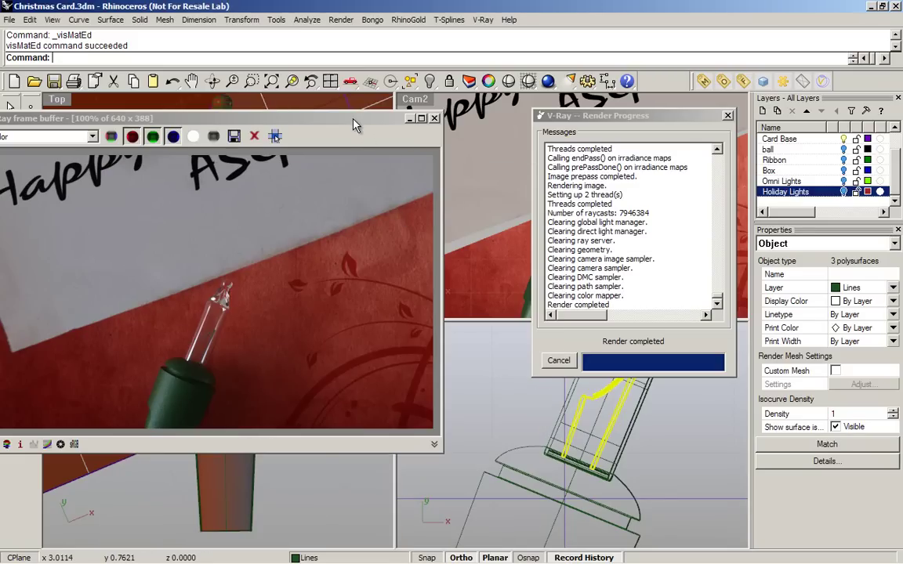
Close the render progress report and render a region around the bulb in Cam2.
drag(353, 126, 305, 224)
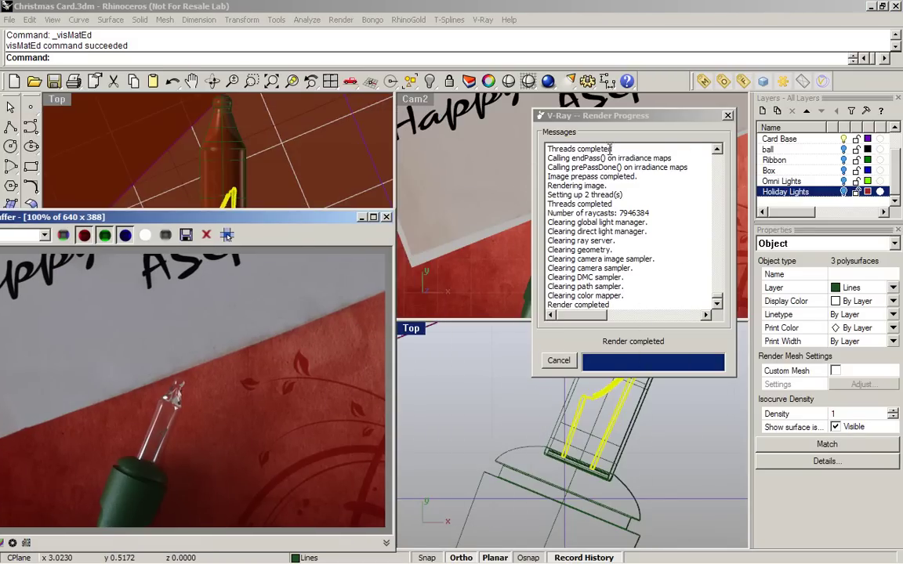
drag(666, 131, 569, 299)
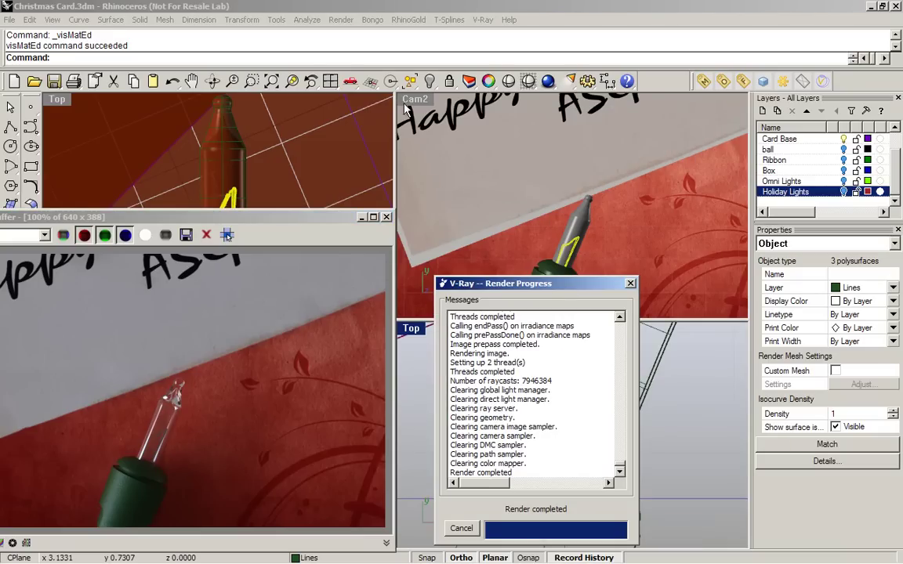
click(631, 283)
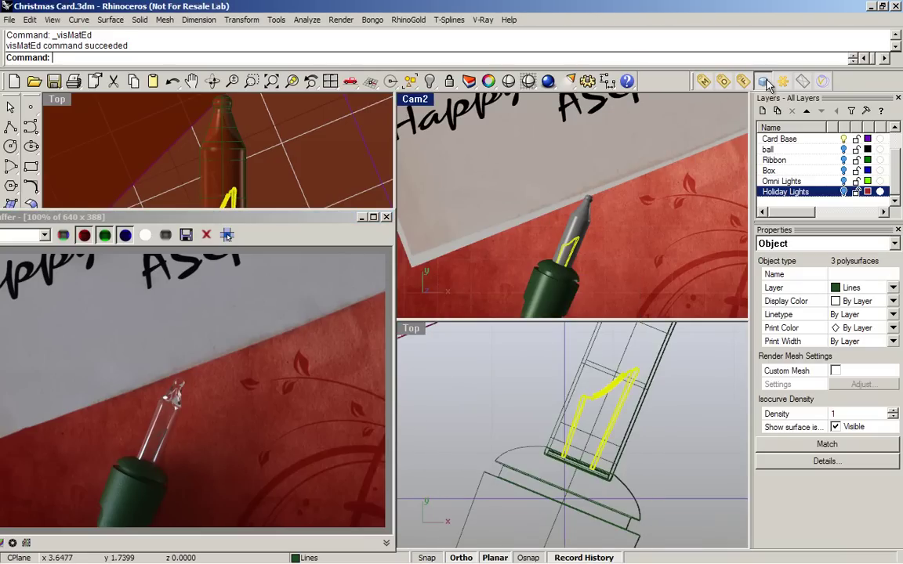
click(703, 81)
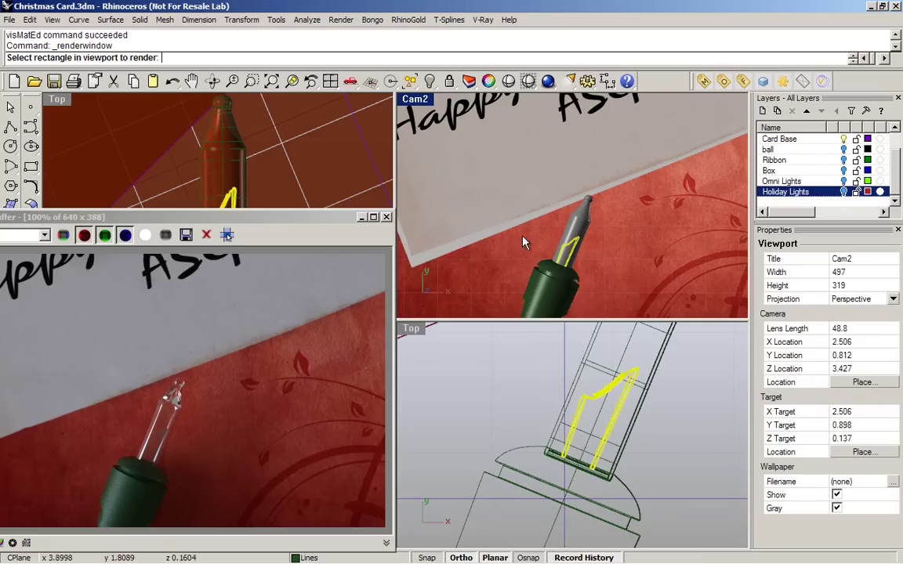
click(492, 153)
click(656, 306)
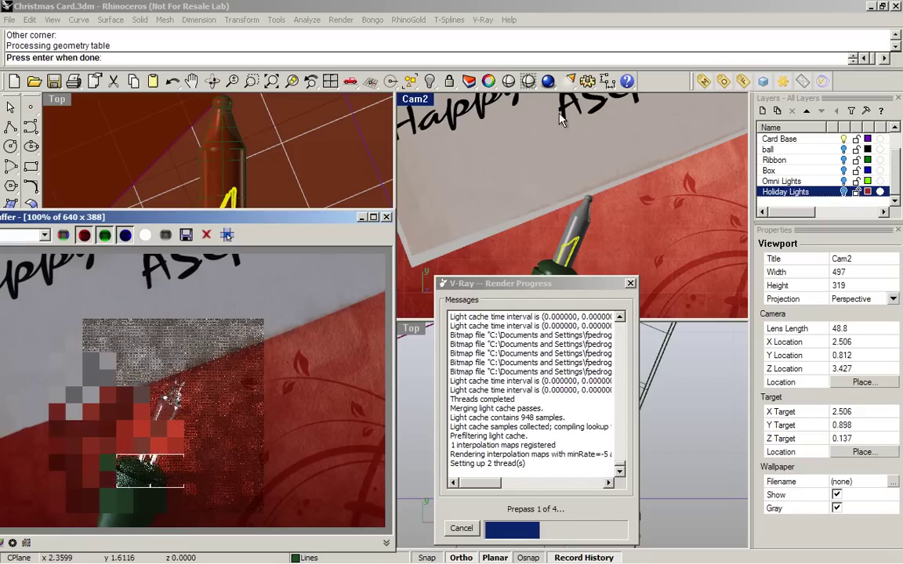
Browse the light types without choosing one and move the progress report up-left.
click(569, 81)
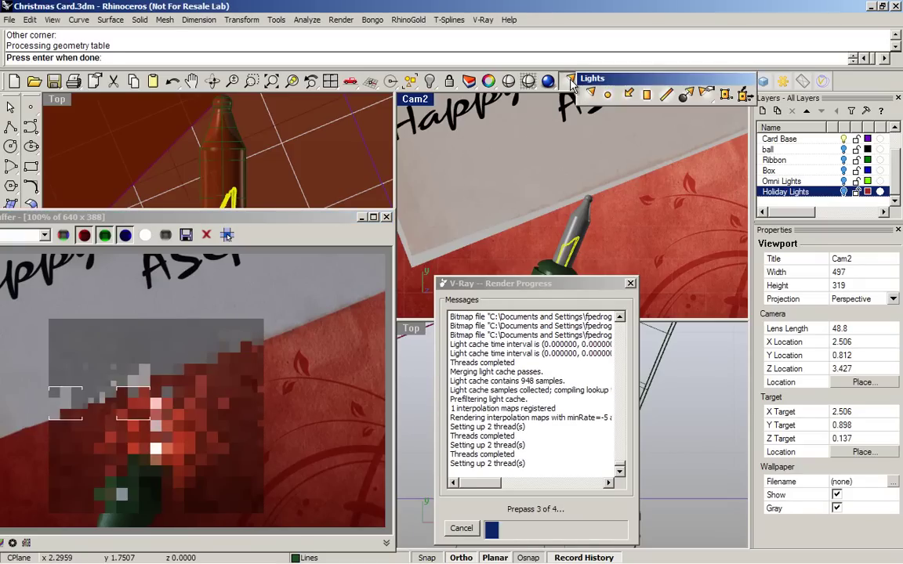
click(610, 100)
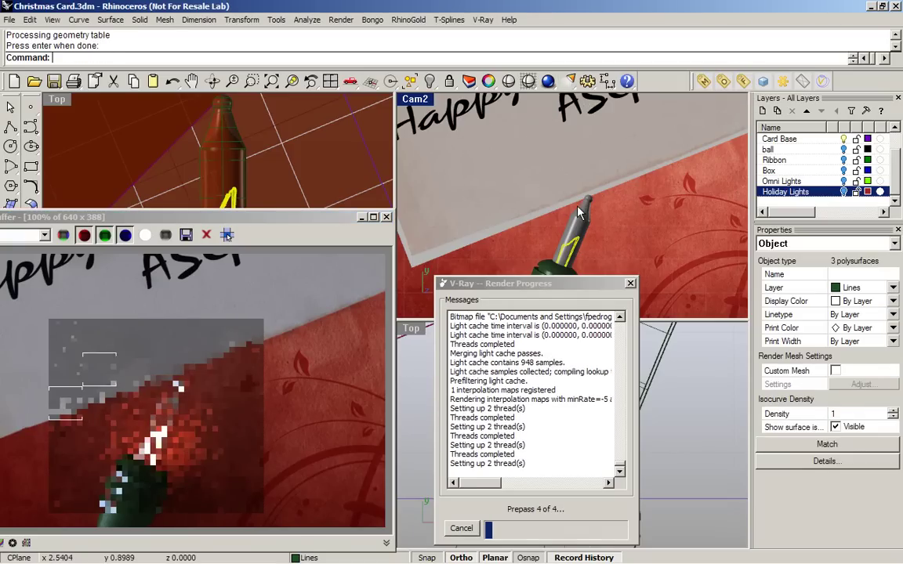
drag(595, 287, 340, 158)
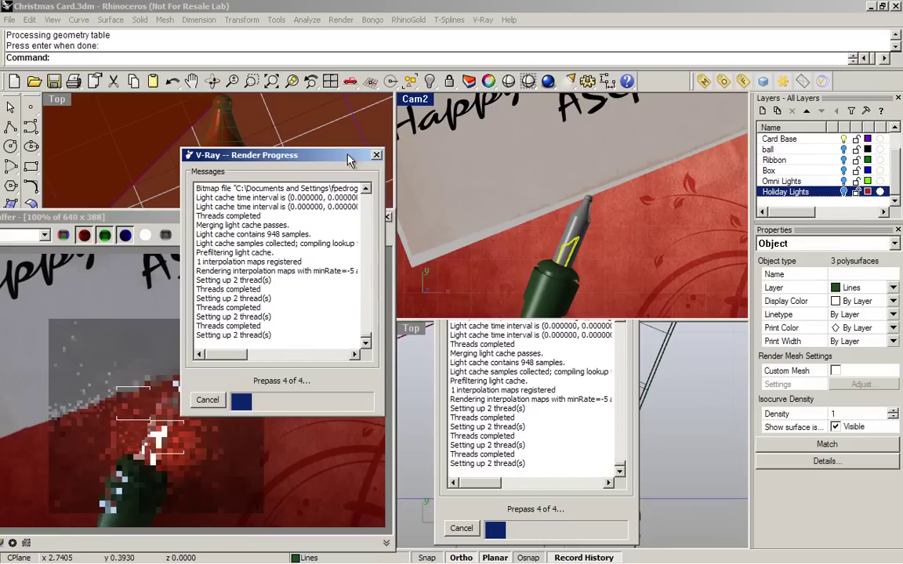
Place a point light inside the bulb and select its shadow radius value.
click(566, 83)
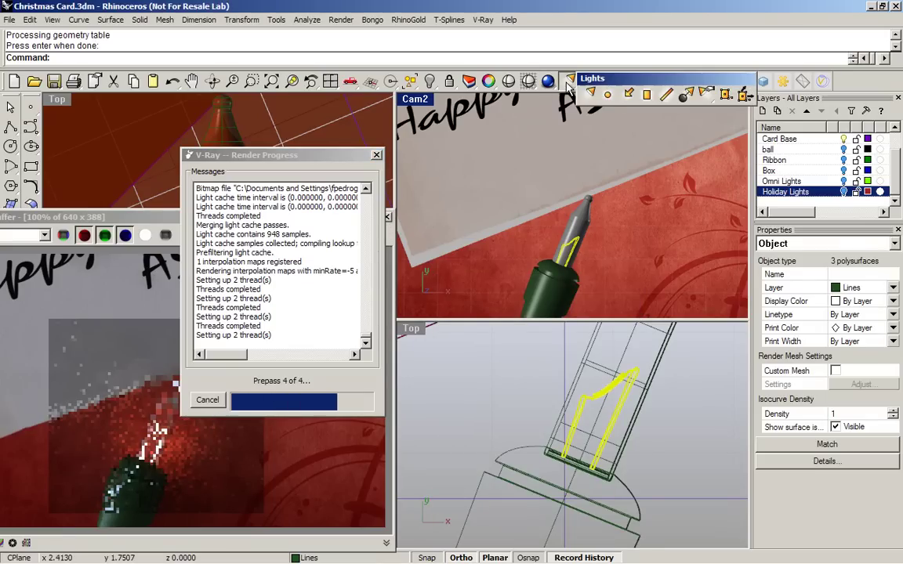
click(647, 91)
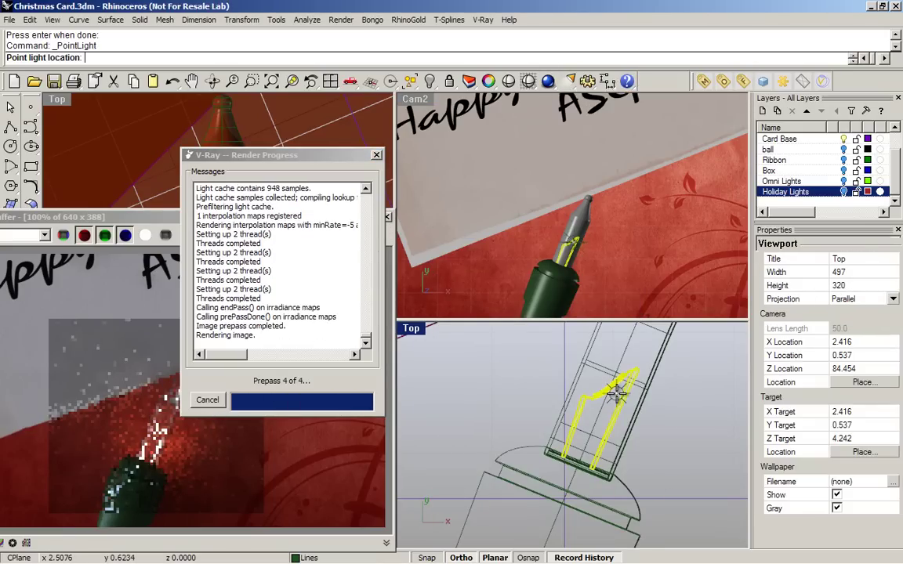
click(612, 389)
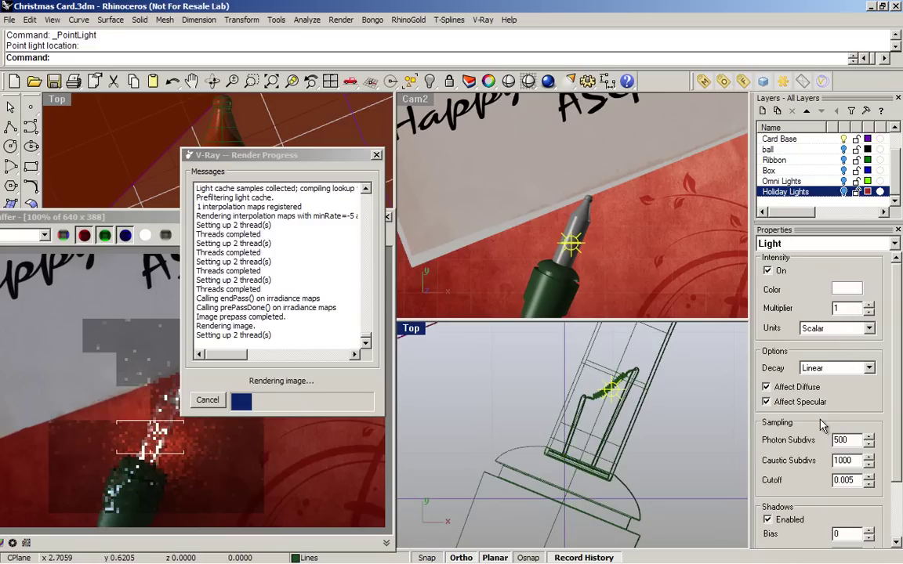
drag(899, 445, 900, 530)
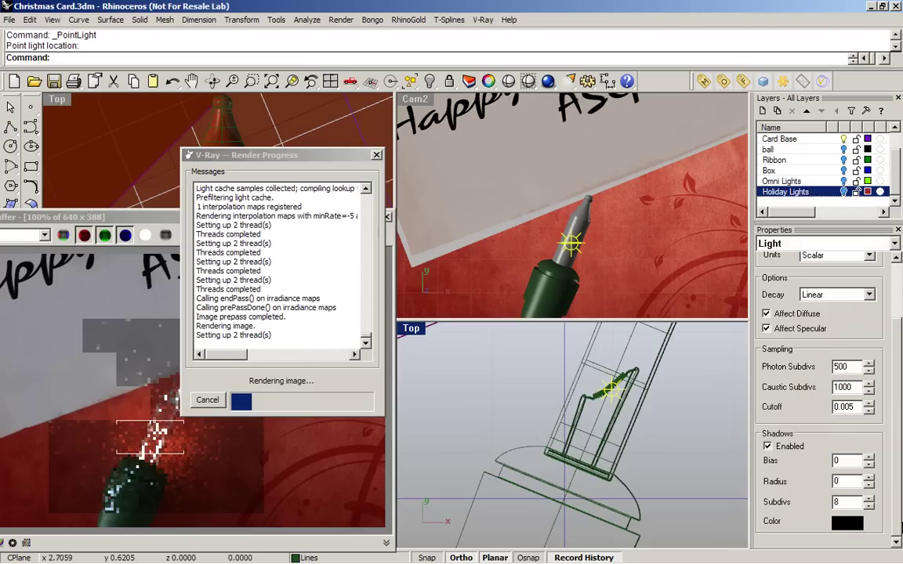
double_click(847, 481)
Set the light's decay to Inverse Square and its units to Lumens with multiplier 50.
click(868, 295)
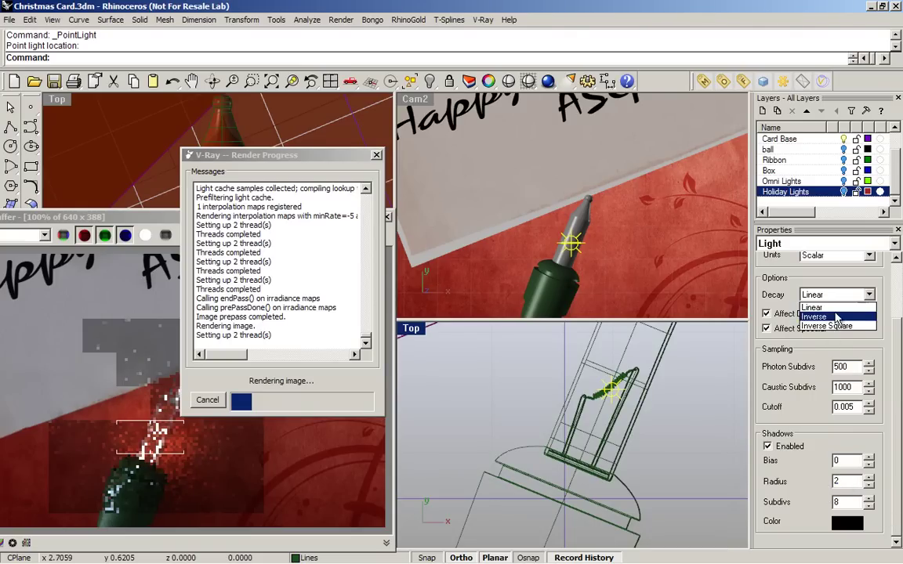
click(831, 327)
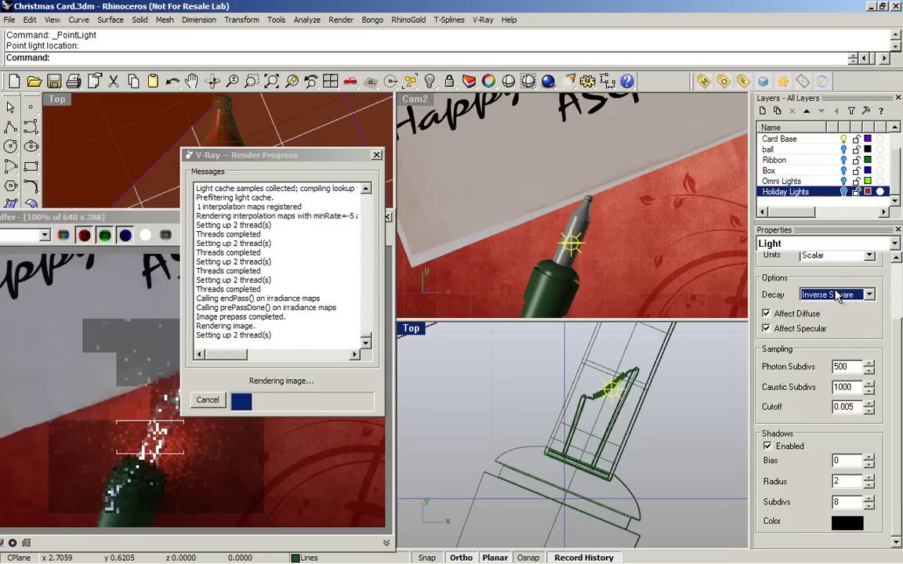
key(Up)
key(Up)
key(Down)
click(832, 257)
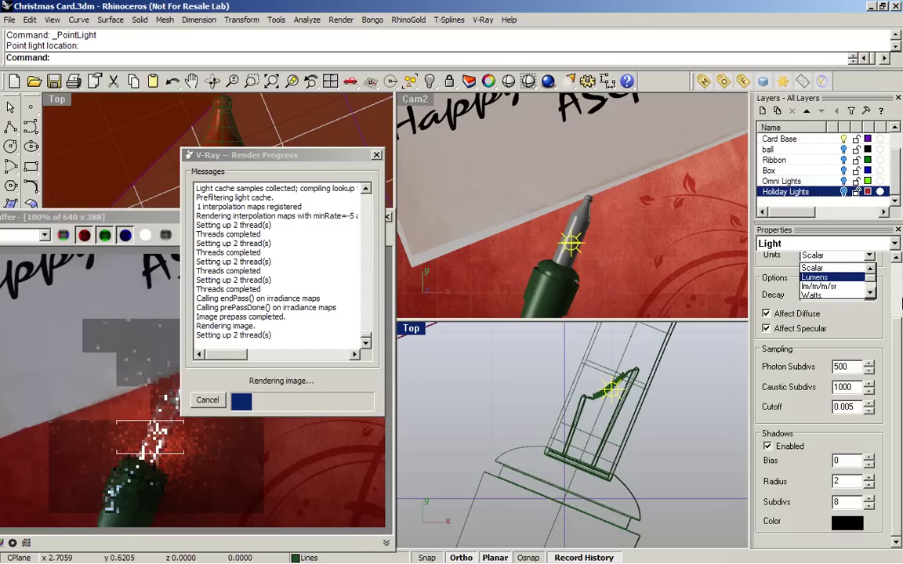
key(Escape)
scroll(899, 329, up, 3)
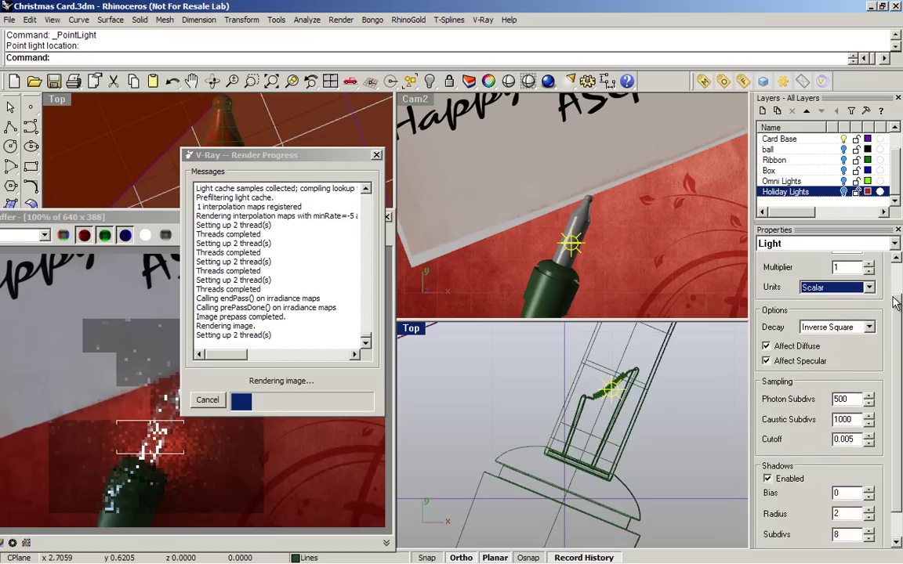
click(835, 315)
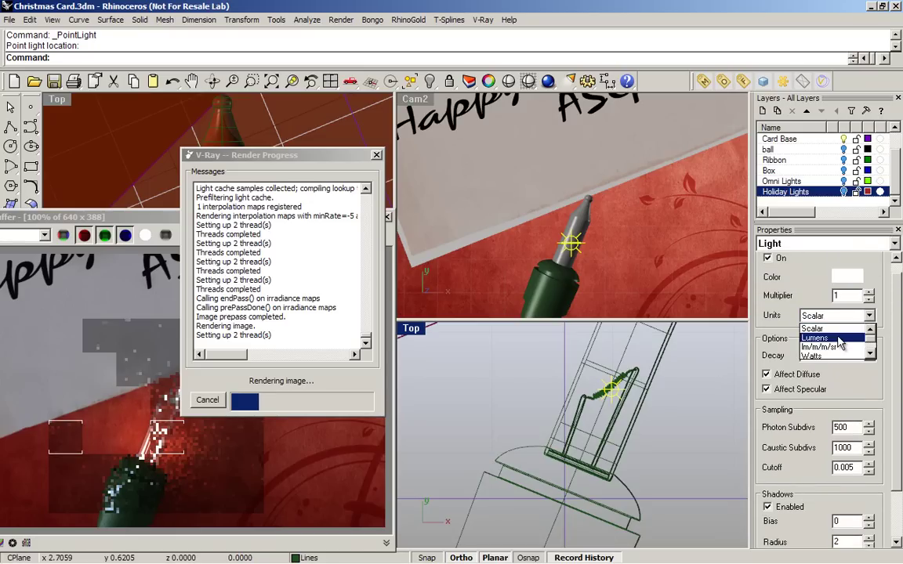
click(838, 338)
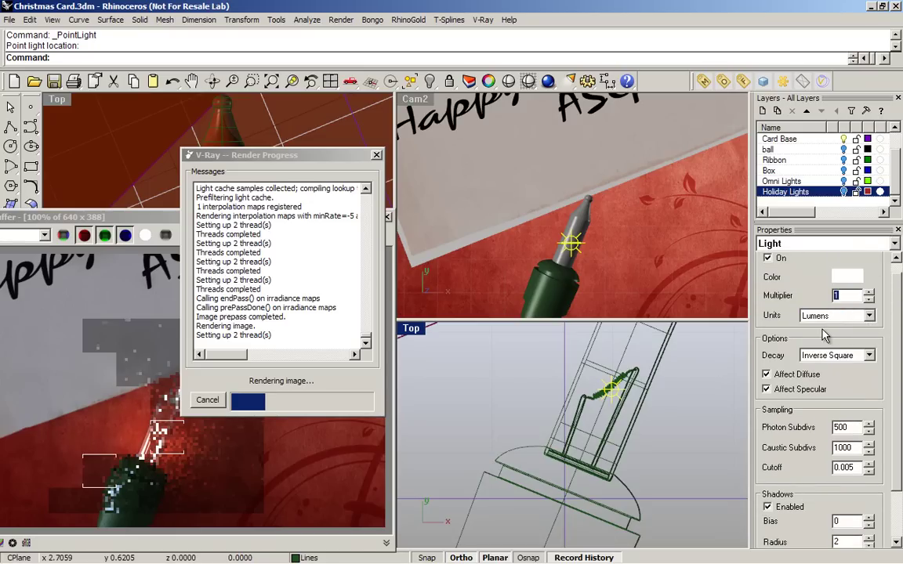
text(50)
Give the light a pale warm beige colour (R 243, G 224, B 185).
click(847, 276)
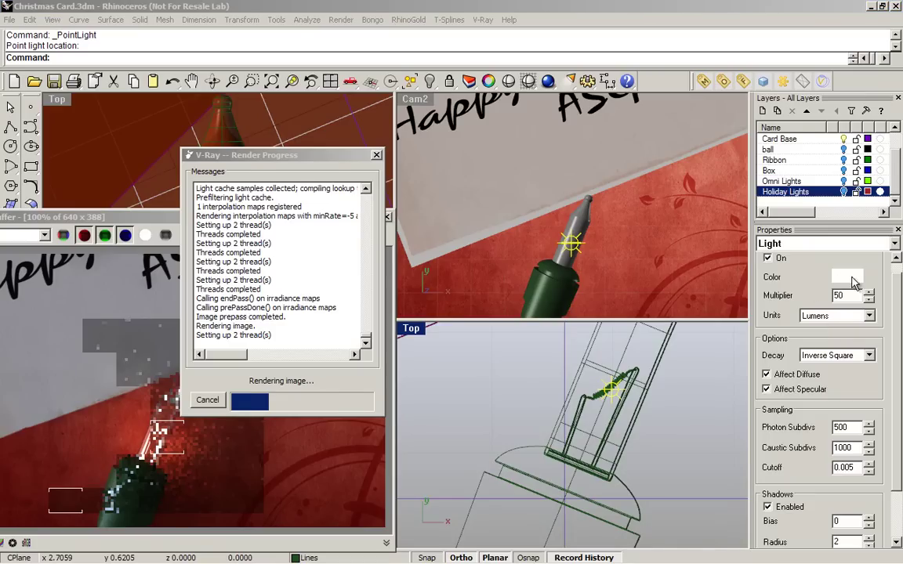
click(565, 201)
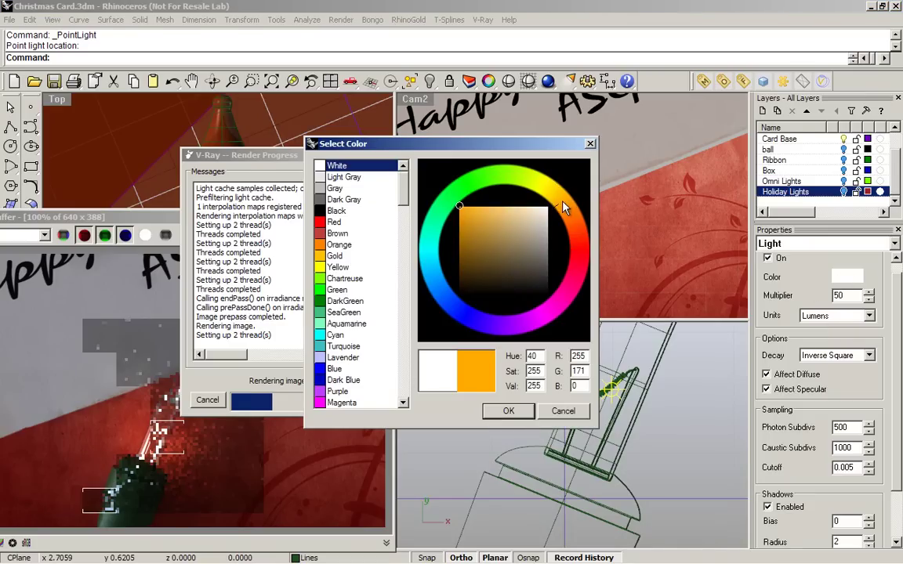
click(527, 211)
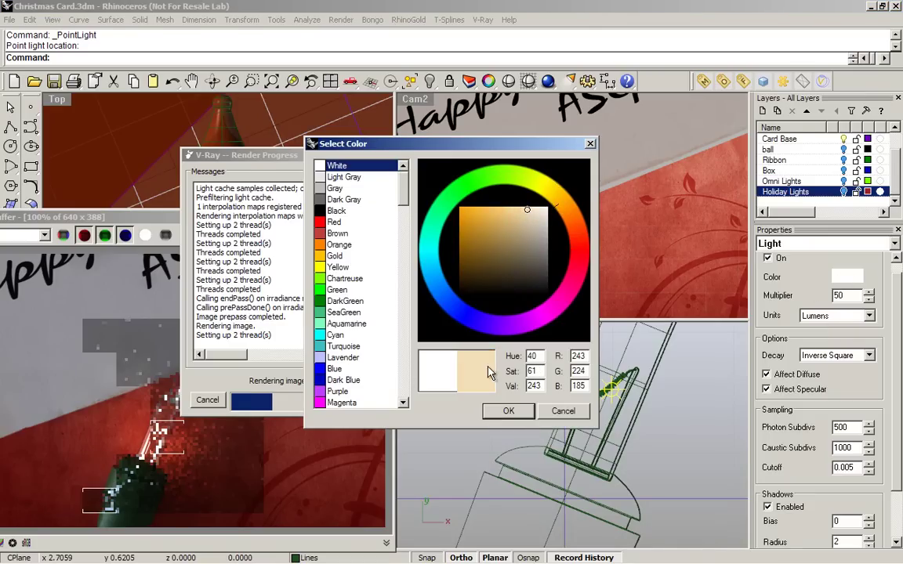
click(517, 411)
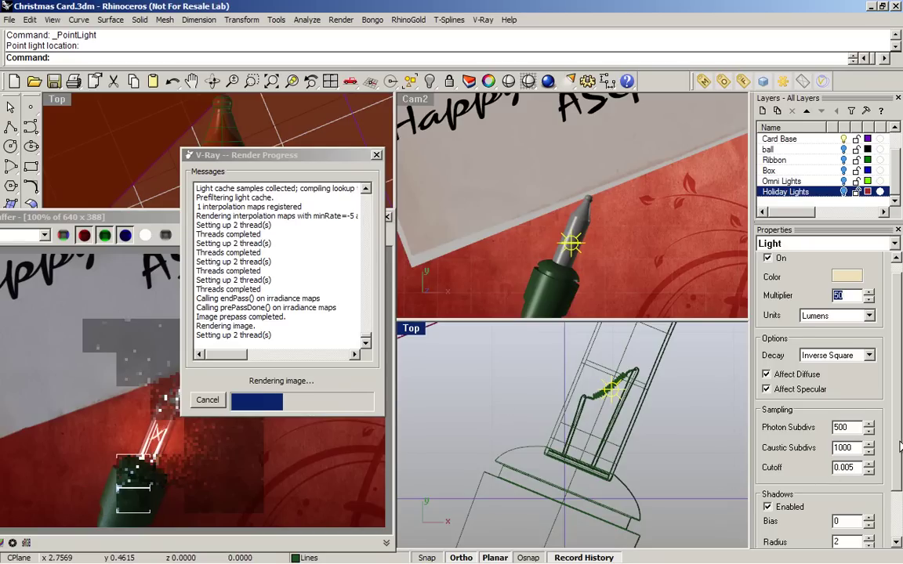
scroll(815, 408, down, 3)
Bring the V-Ray frame buffer forward and centre it to show the glowing bulb.
scroll(899, 479, up, 4)
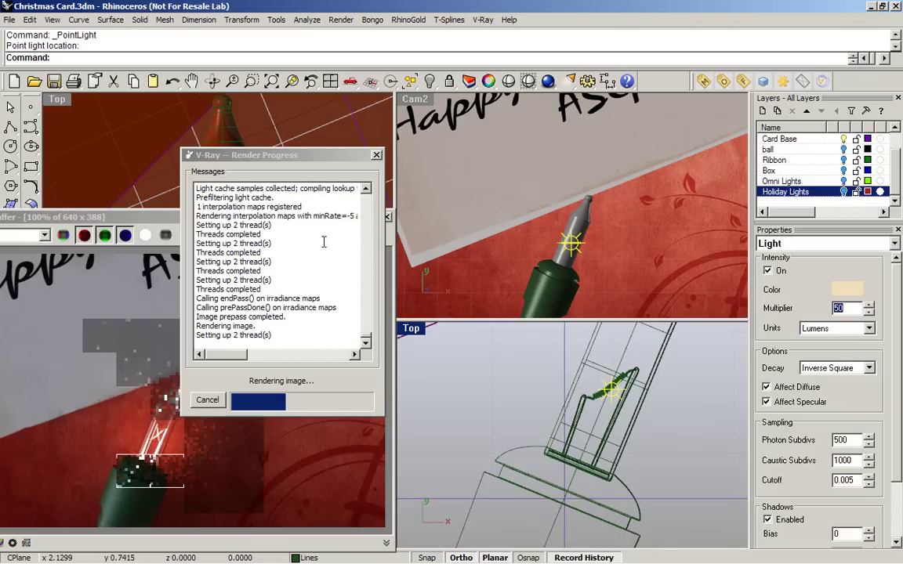
click(153, 217)
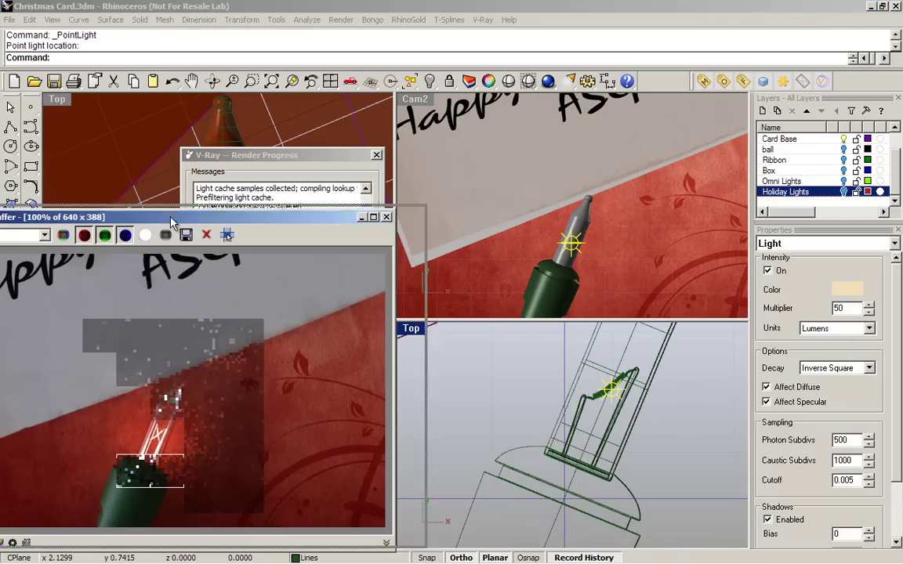
drag(153, 216, 353, 178)
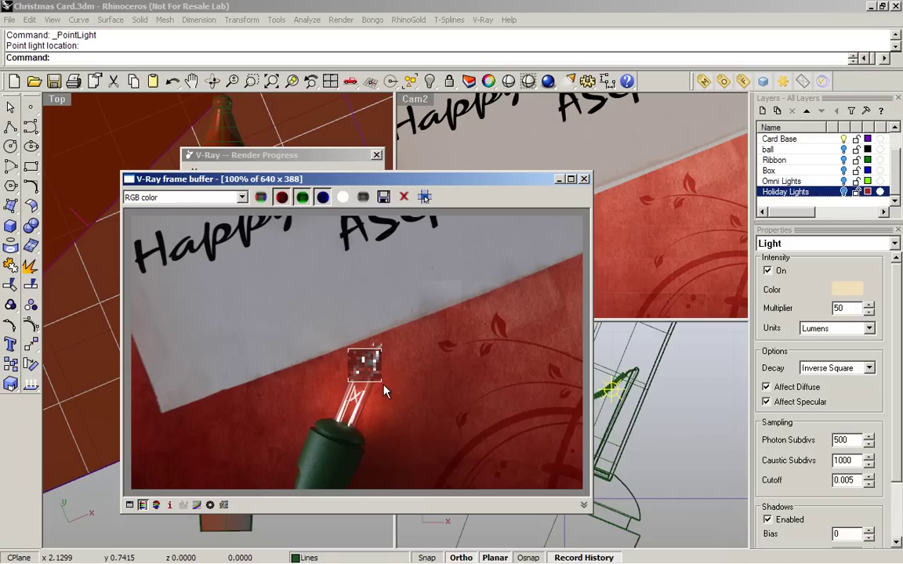
Cancel the render, re-render just the bulb region in Cam2, and enable mouse tracking.
key(Escape)
drag(392, 179, 662, 267)
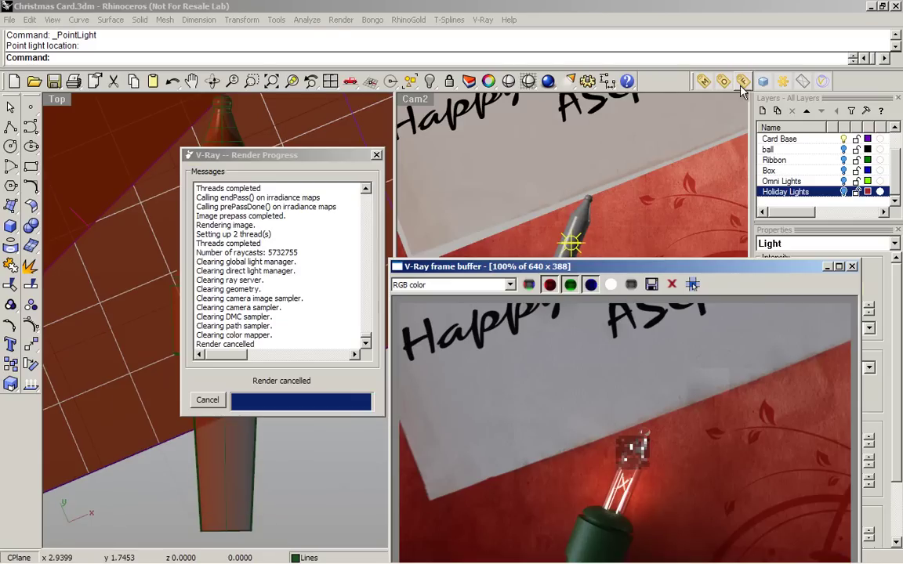
click(703, 80)
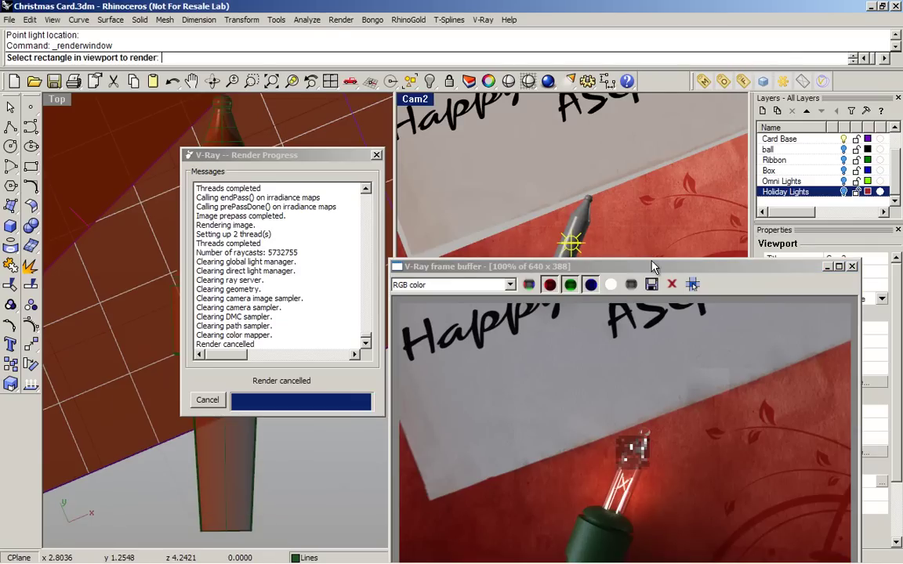
drag(352, 271, 143, 278)
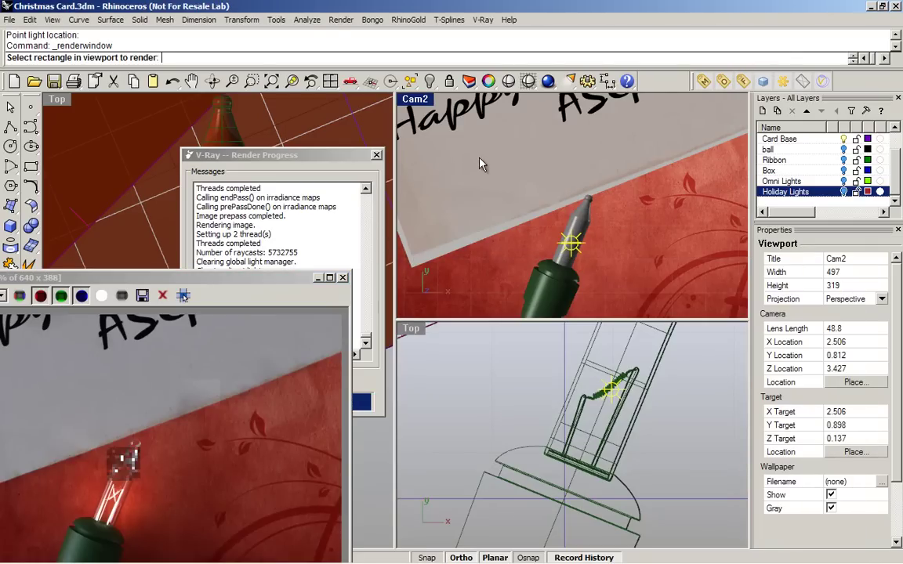
drag(461, 137, 580, 294)
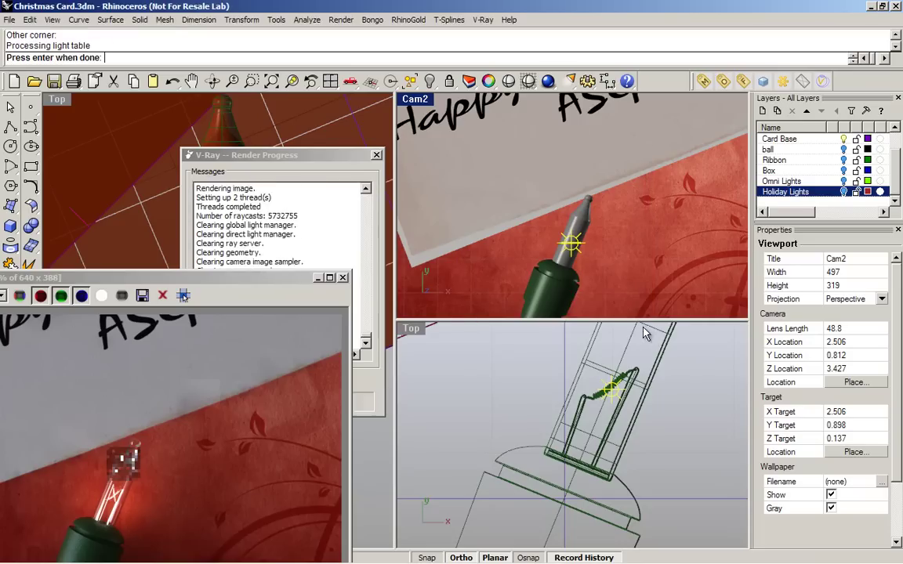
drag(196, 278, 354, 155)
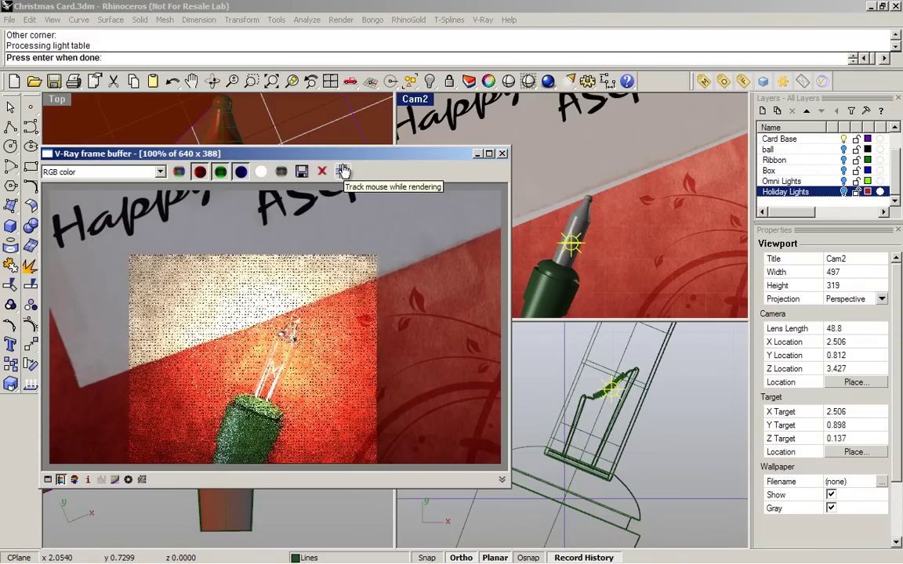
click(343, 171)
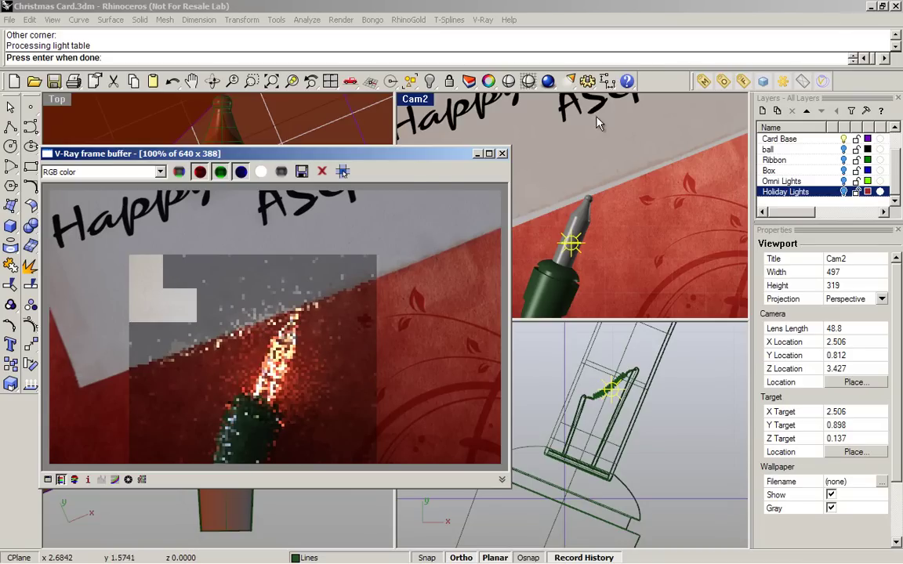
End the region render, start a full V-Ray render of Cam2, and move the frame buffer down.
key(Return)
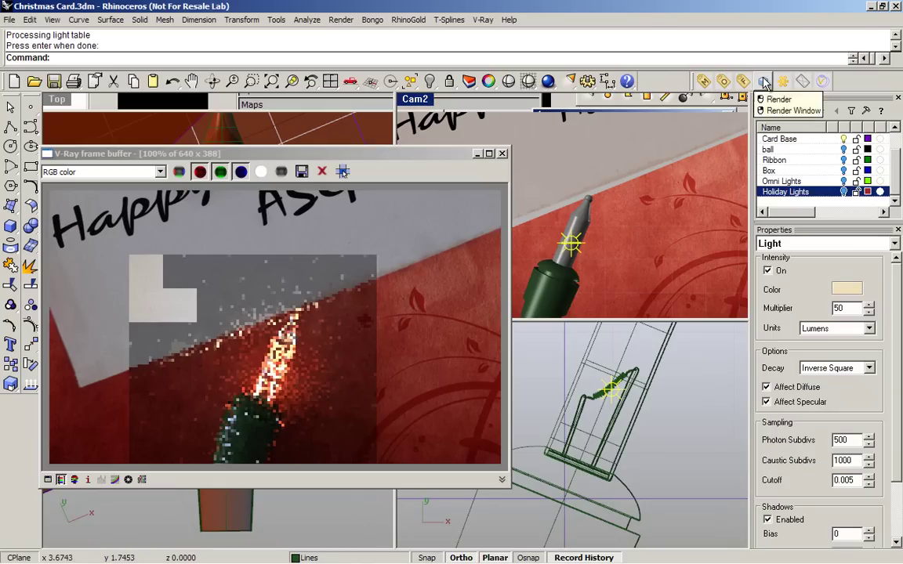
click(764, 82)
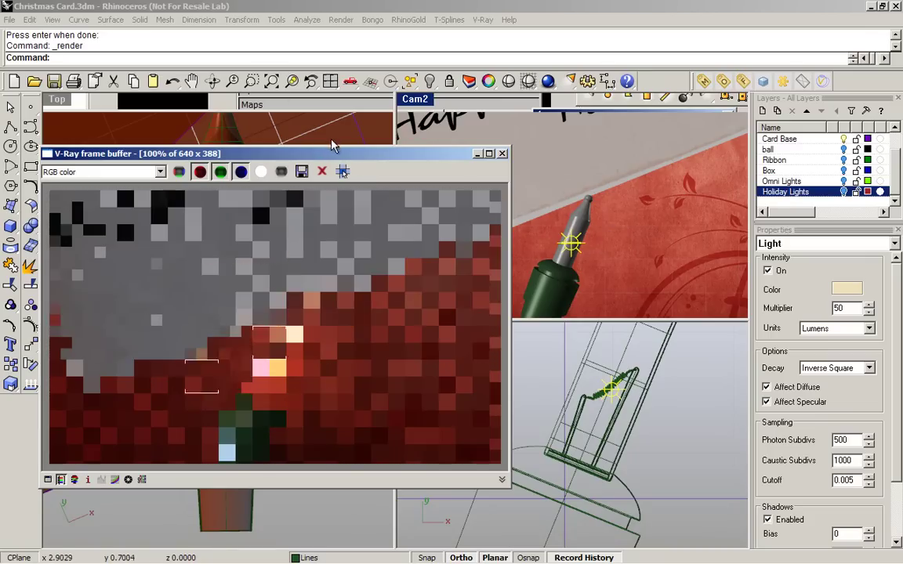
drag(333, 146, 595, 420)
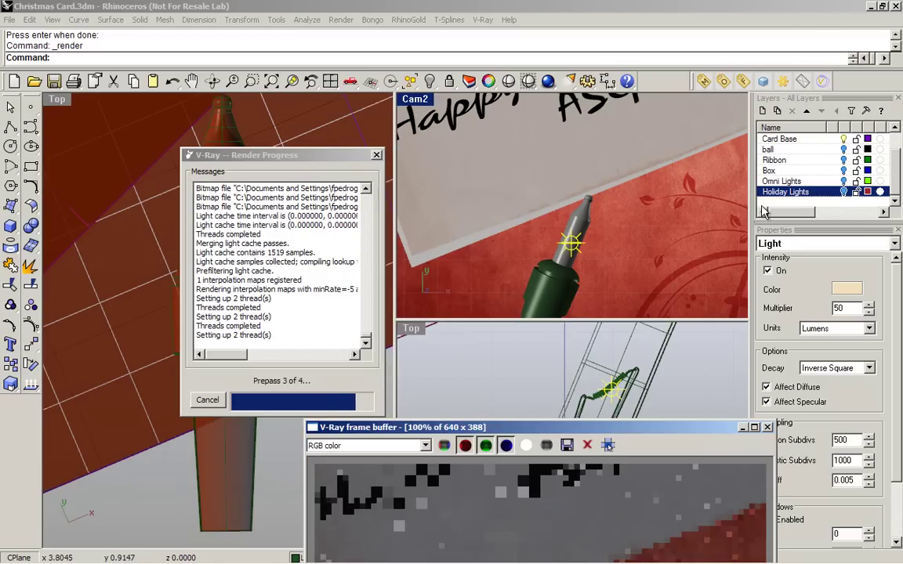
Turn the Omni Lights, Box and ball layers back on.
click(843, 181)
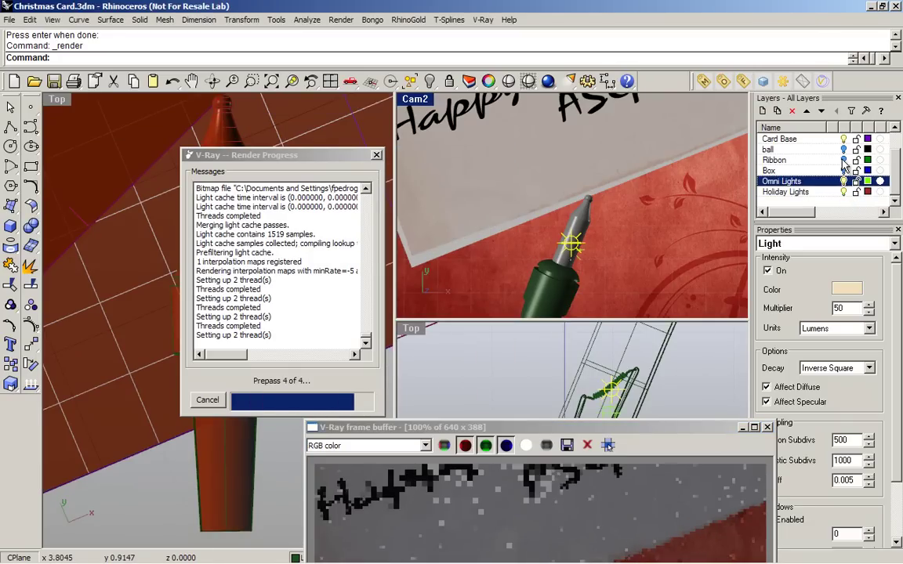
click(839, 167)
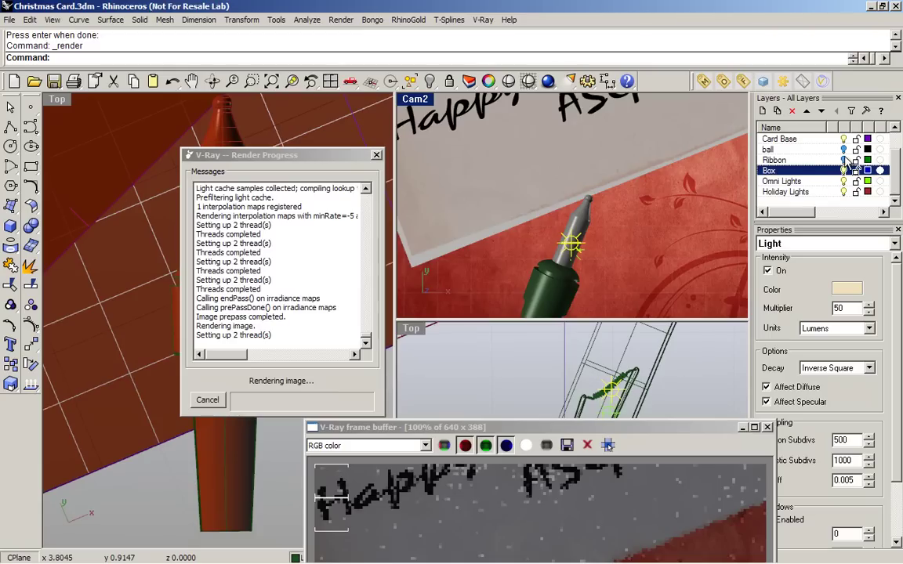
click(844, 149)
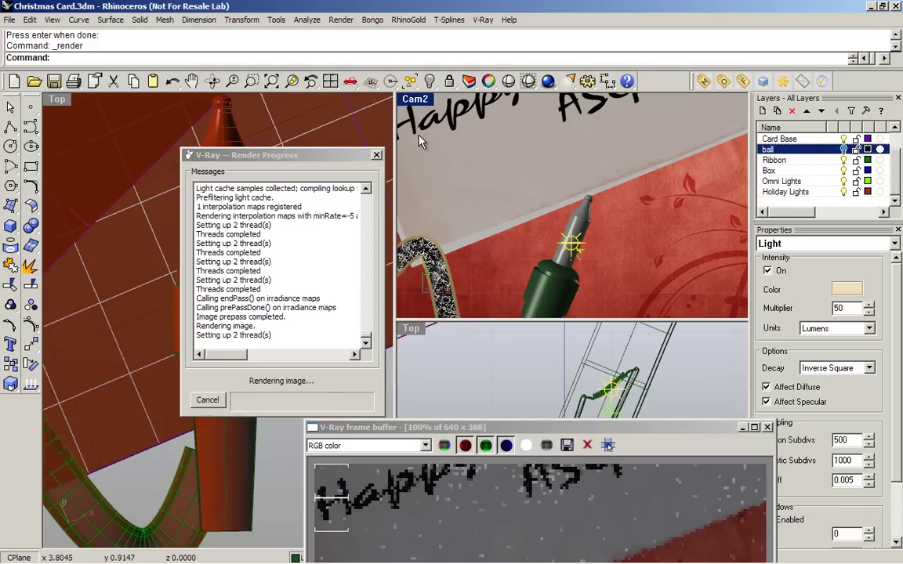
Set the right-hand camera viewport to the saved Cam1 view.
click(410, 99)
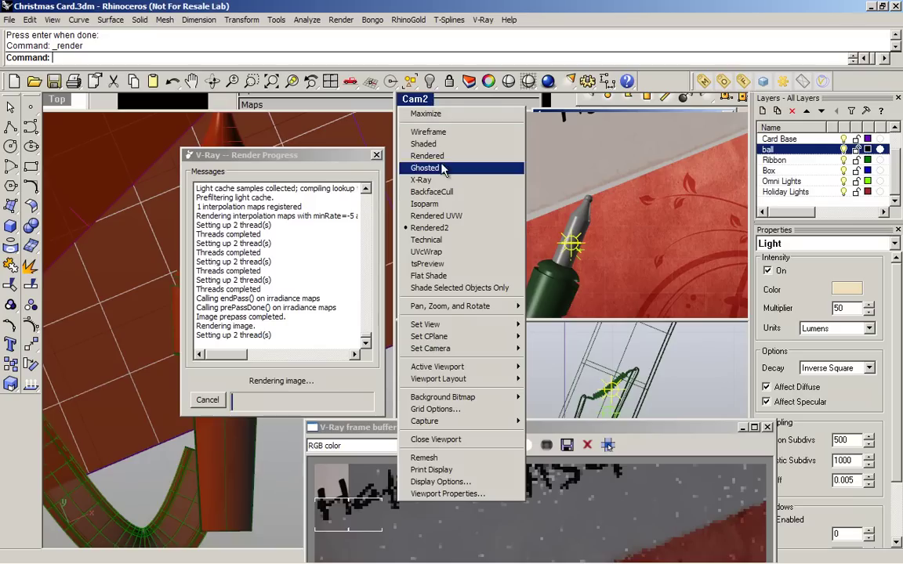
mouse_move(462, 323)
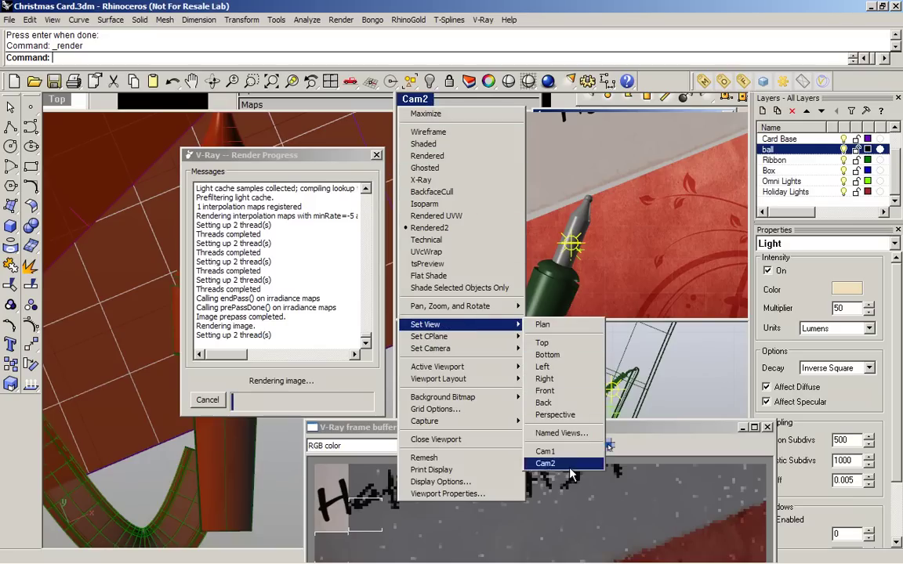
click(548, 451)
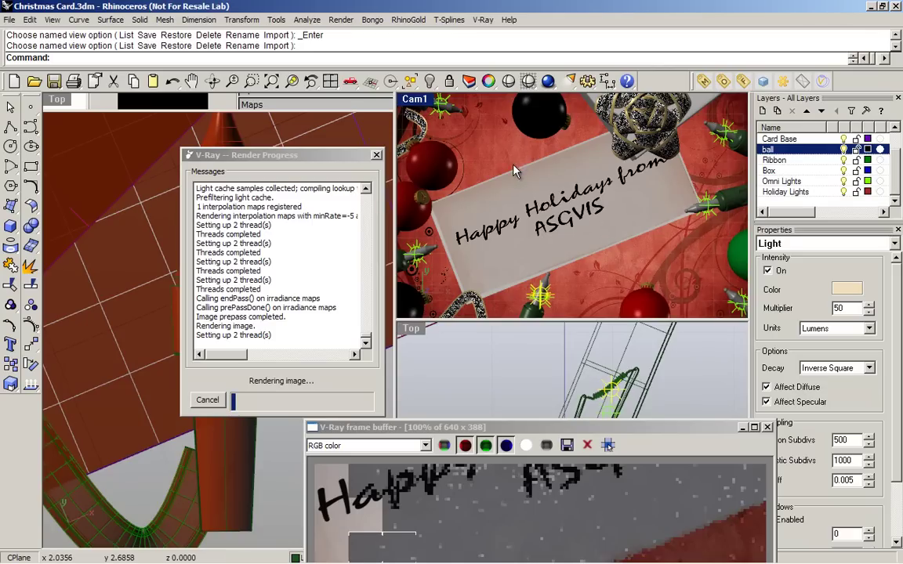
mouse_move(471, 557)
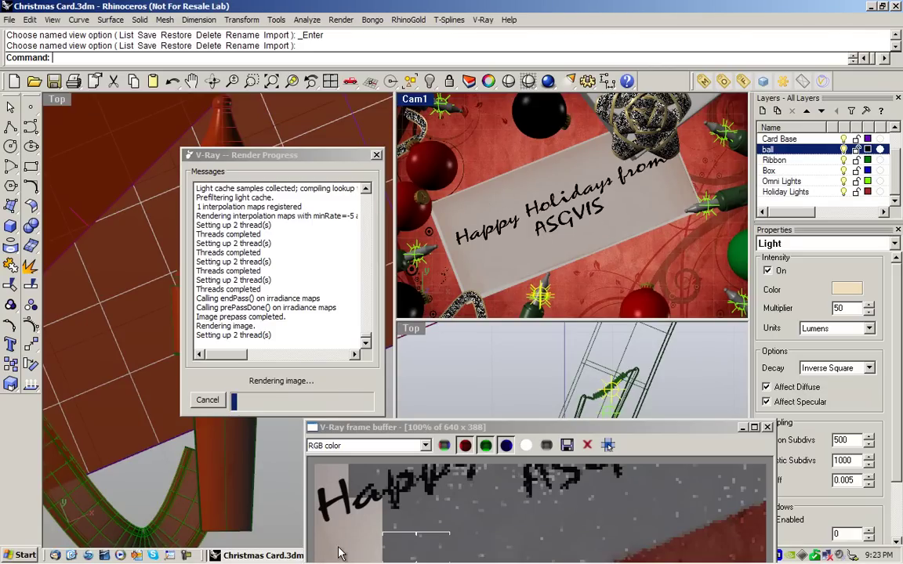
click(383, 555)
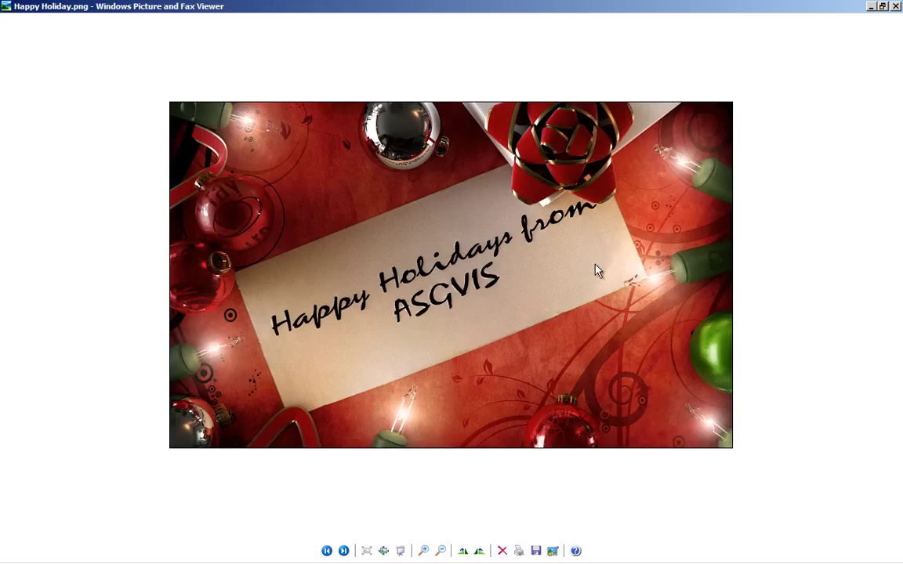
mouse_move(528, 562)
click(299, 554)
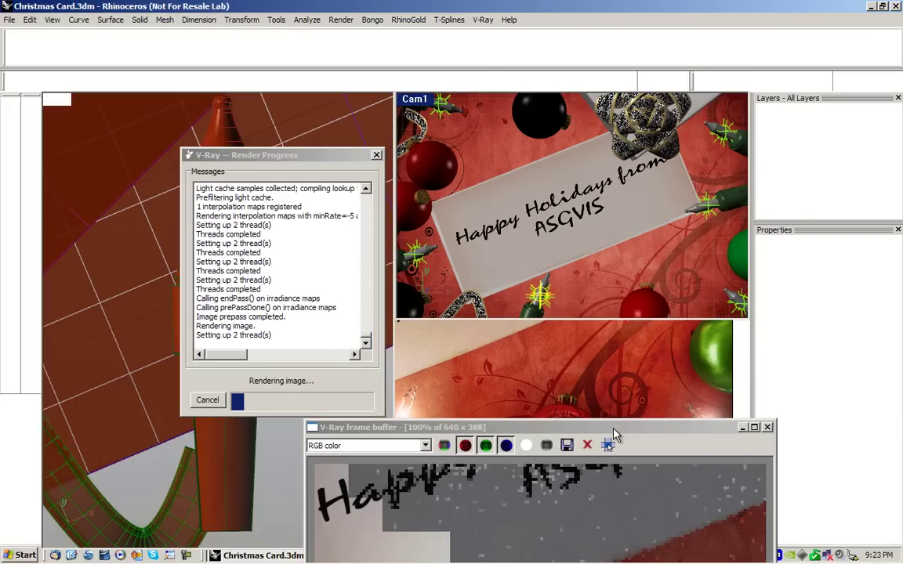
Reposition the V-Ray frame buffer while the glowing bulb close-up finishes rendering.
drag(613, 429, 486, 132)
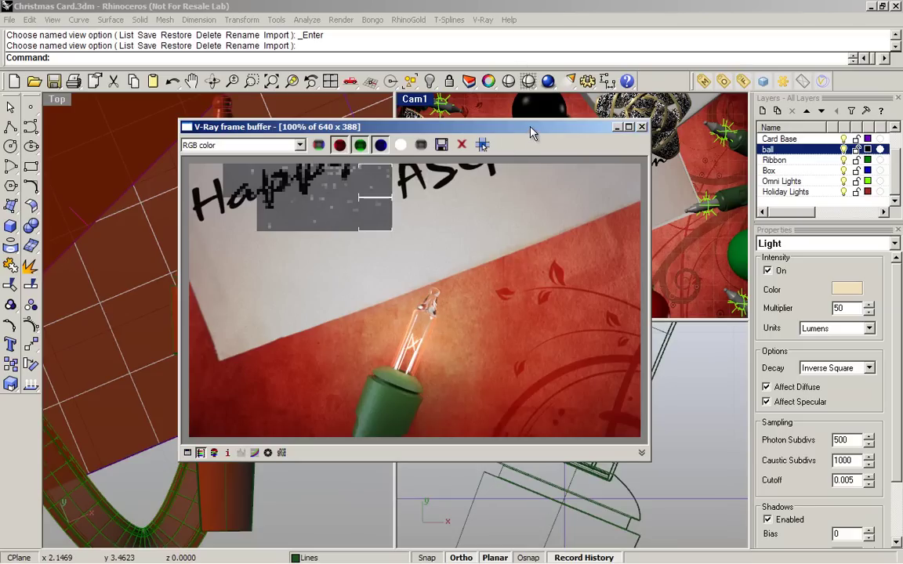
drag(530, 130, 365, 235)
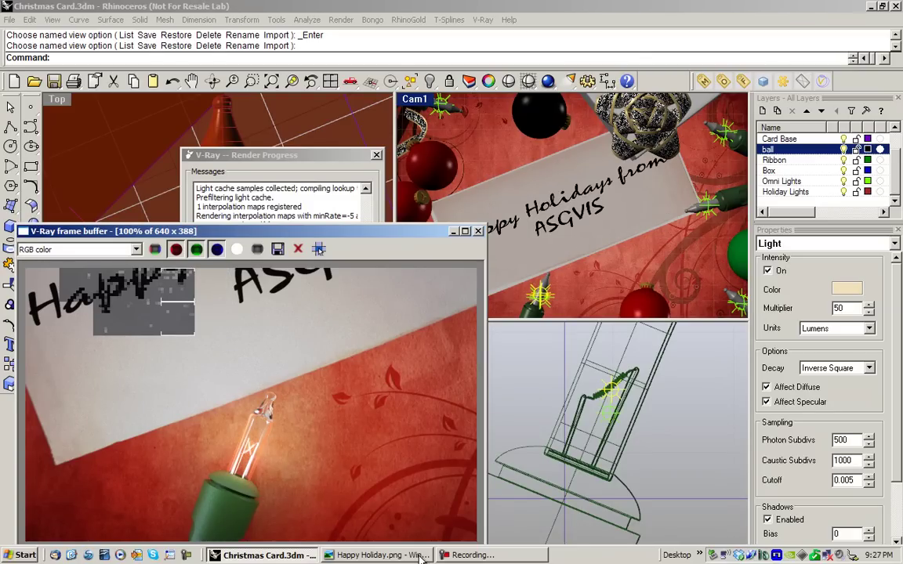
Bring the finished Happy Holiday.png card image to the front in Picture and Fax Viewer.
click(420, 555)
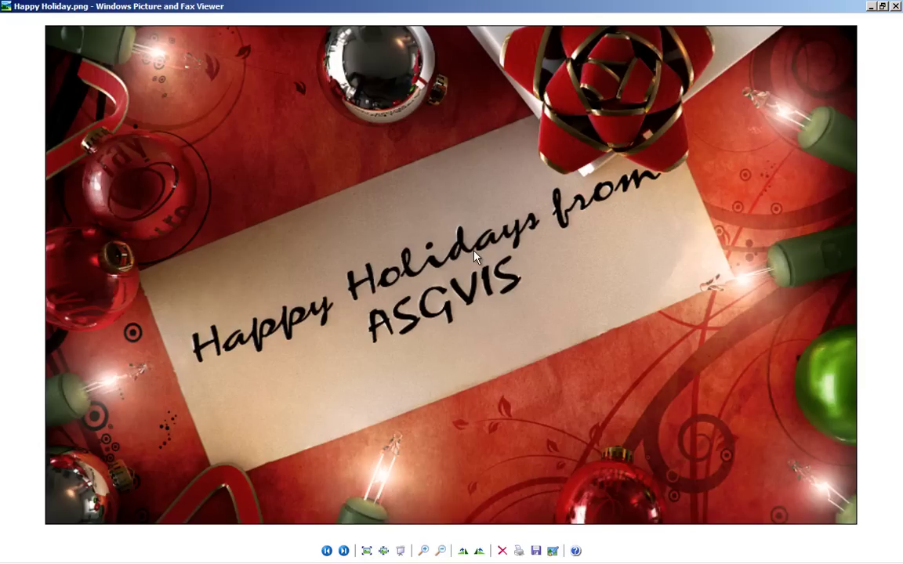